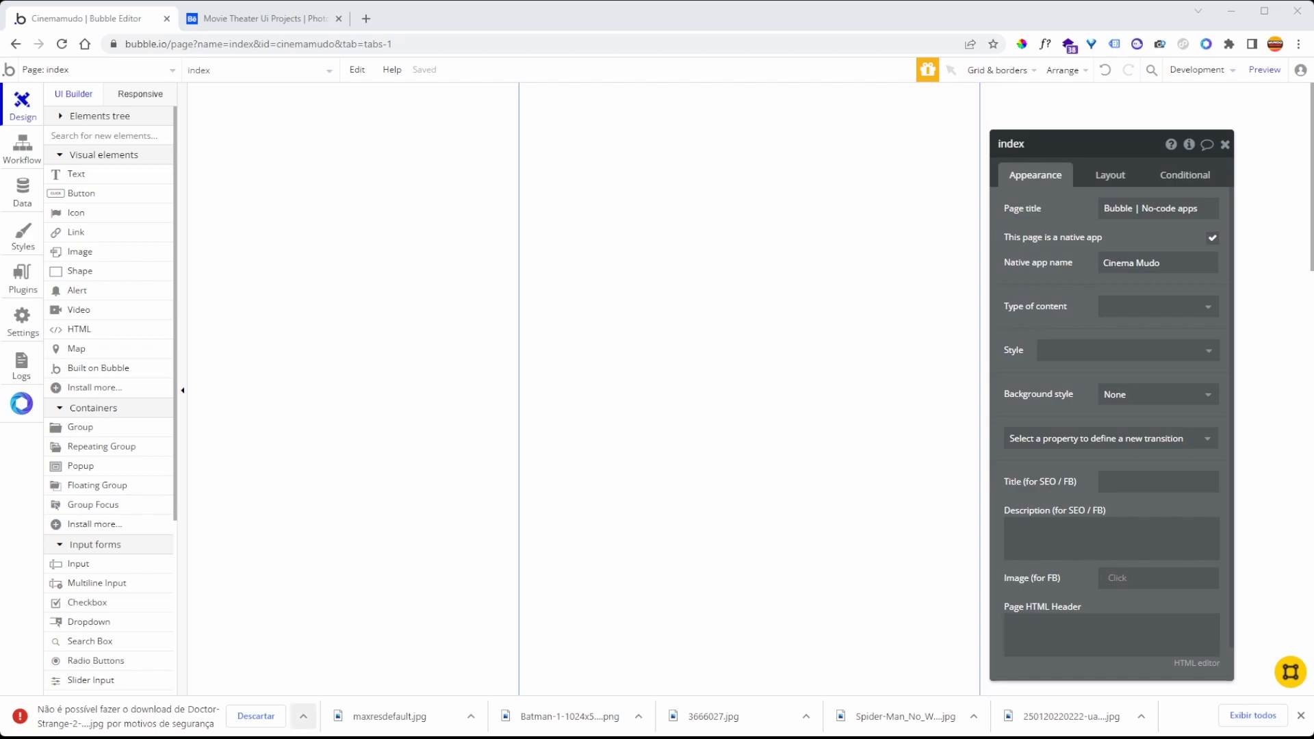
# Keep the blocked Doctor-Strange-2 image download and move the index page's property editor clear of the page canvas.
pyautogui.click(303, 715)
pyautogui.click(329, 663)
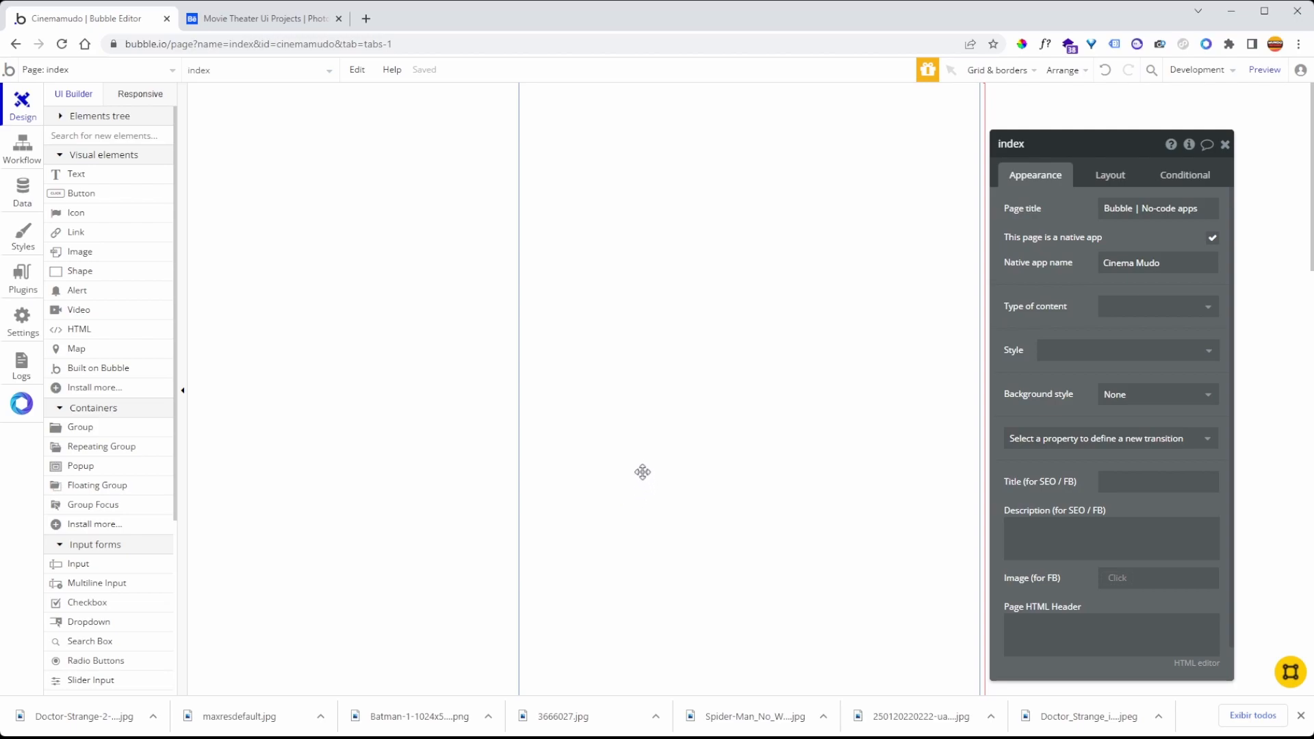
pyautogui.moveTo(1001, 317); pyautogui.dragTo(1026, 310)
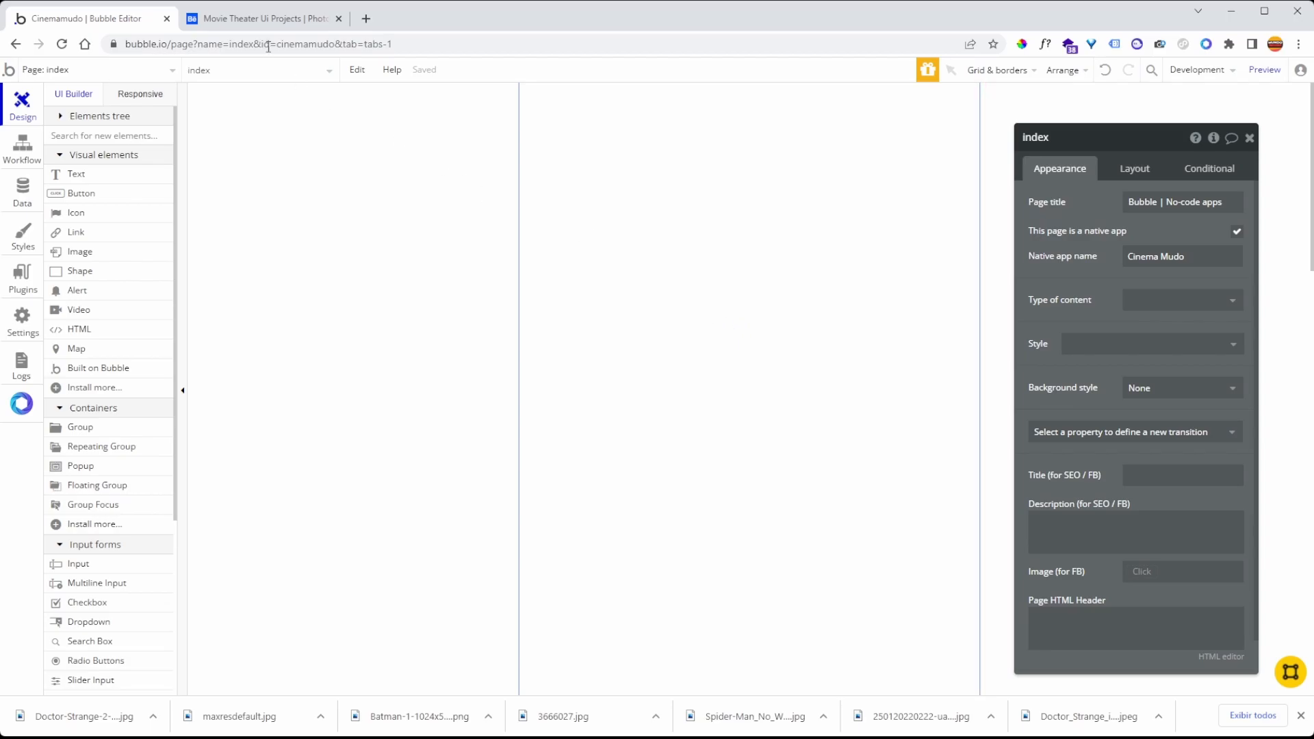
# Review the movie theater reference design on Behance, then the color palette in the Bubble app's general settings.
pyautogui.click(267, 19)
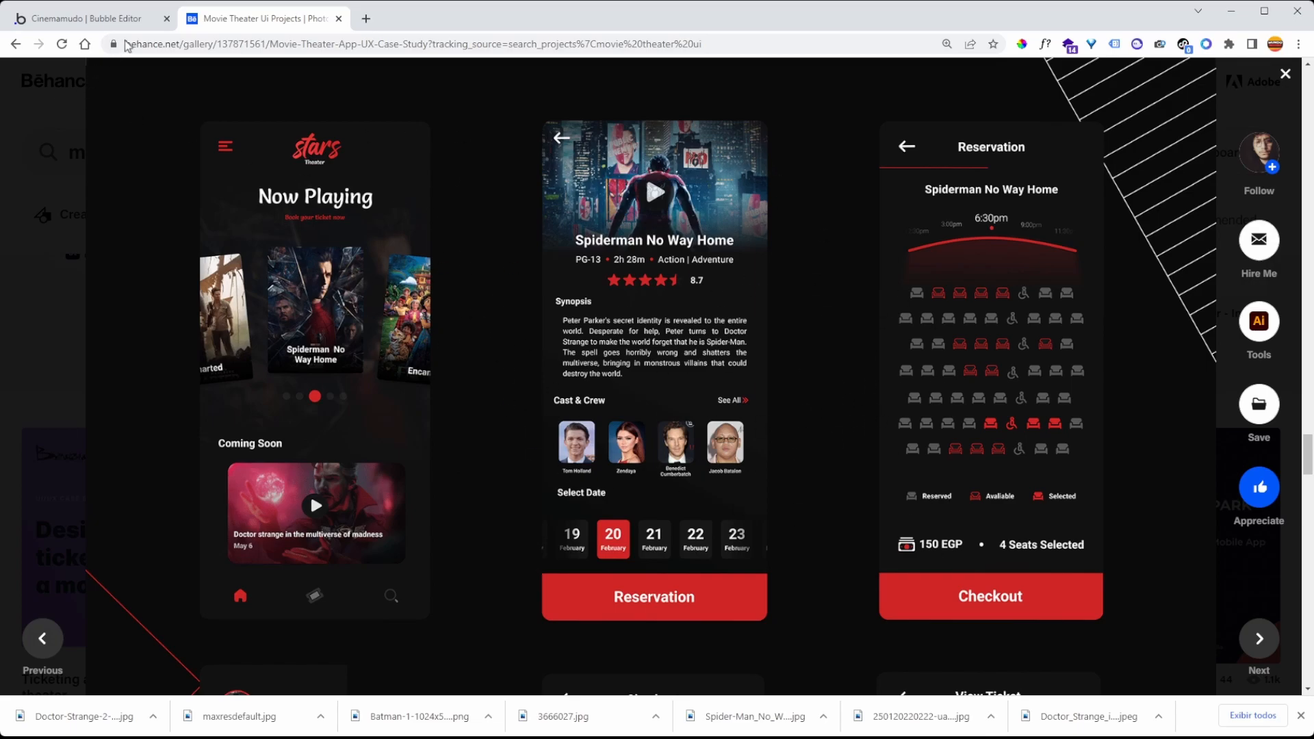
pyautogui.click(103, 19)
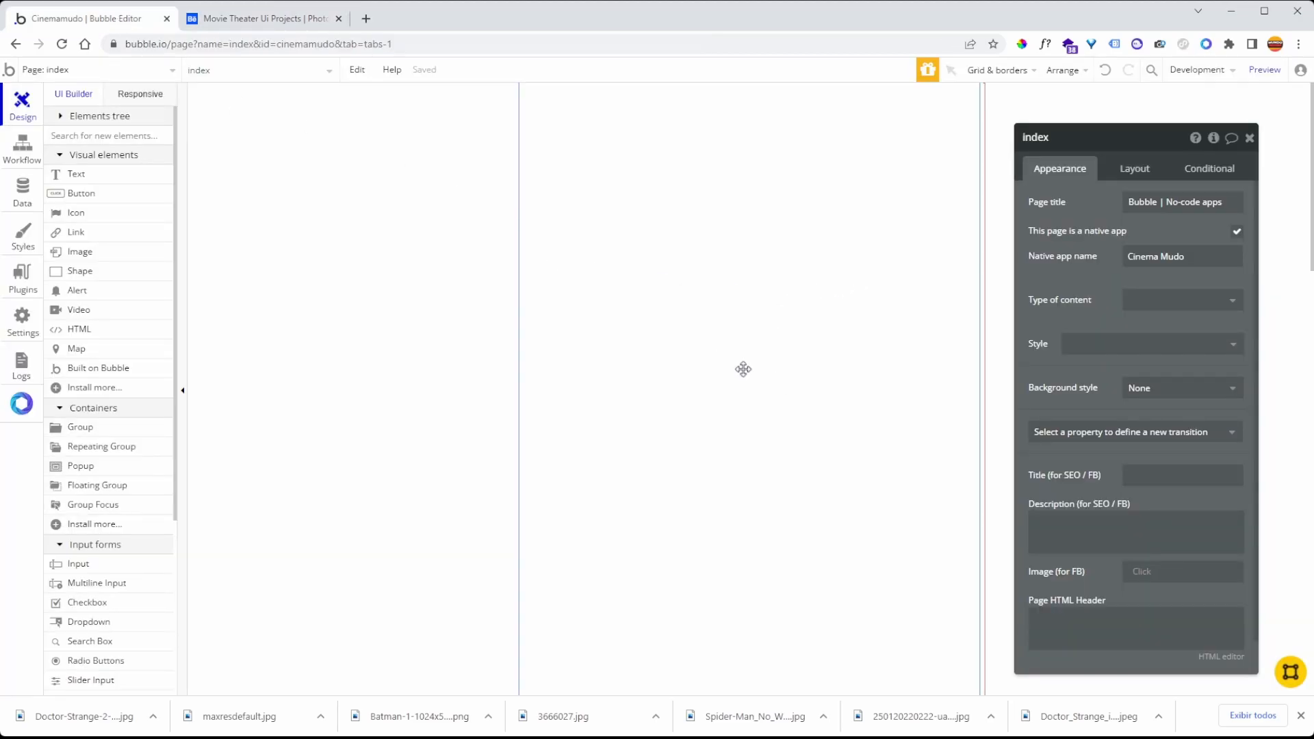
pyautogui.click(23, 327)
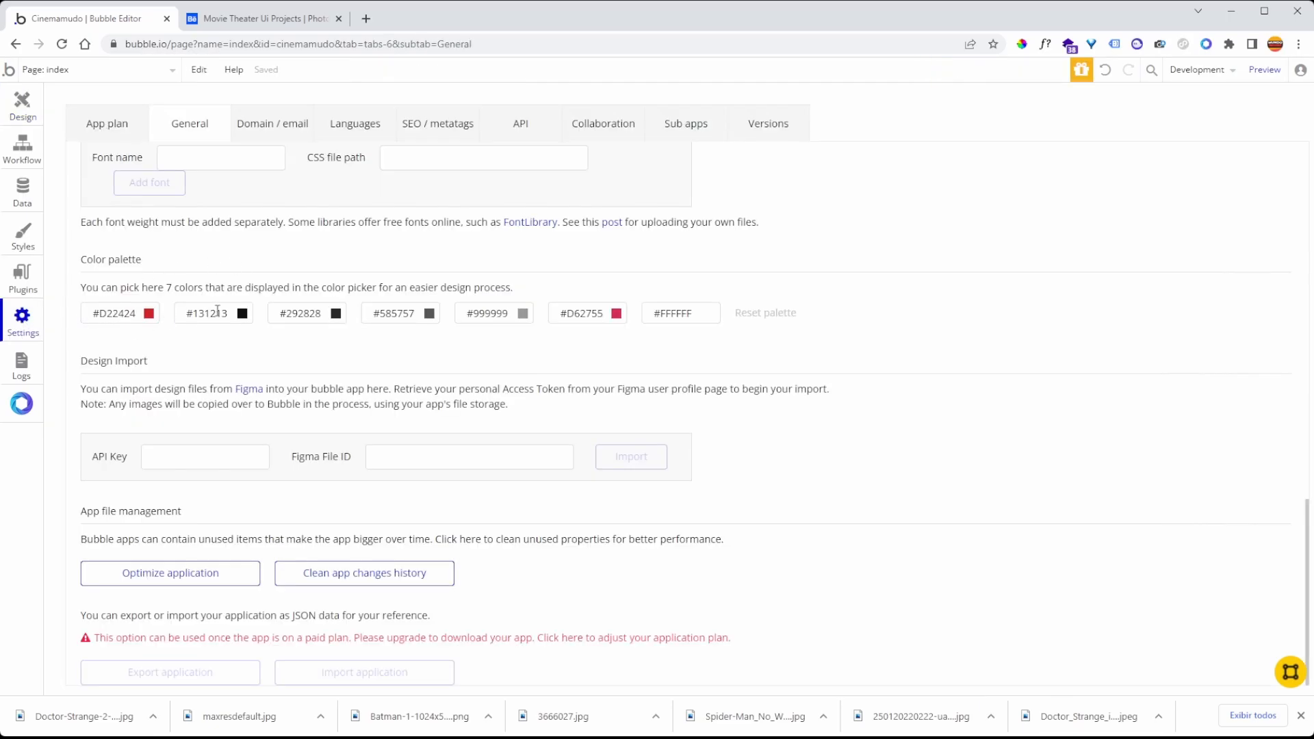
pyautogui.click(22, 106)
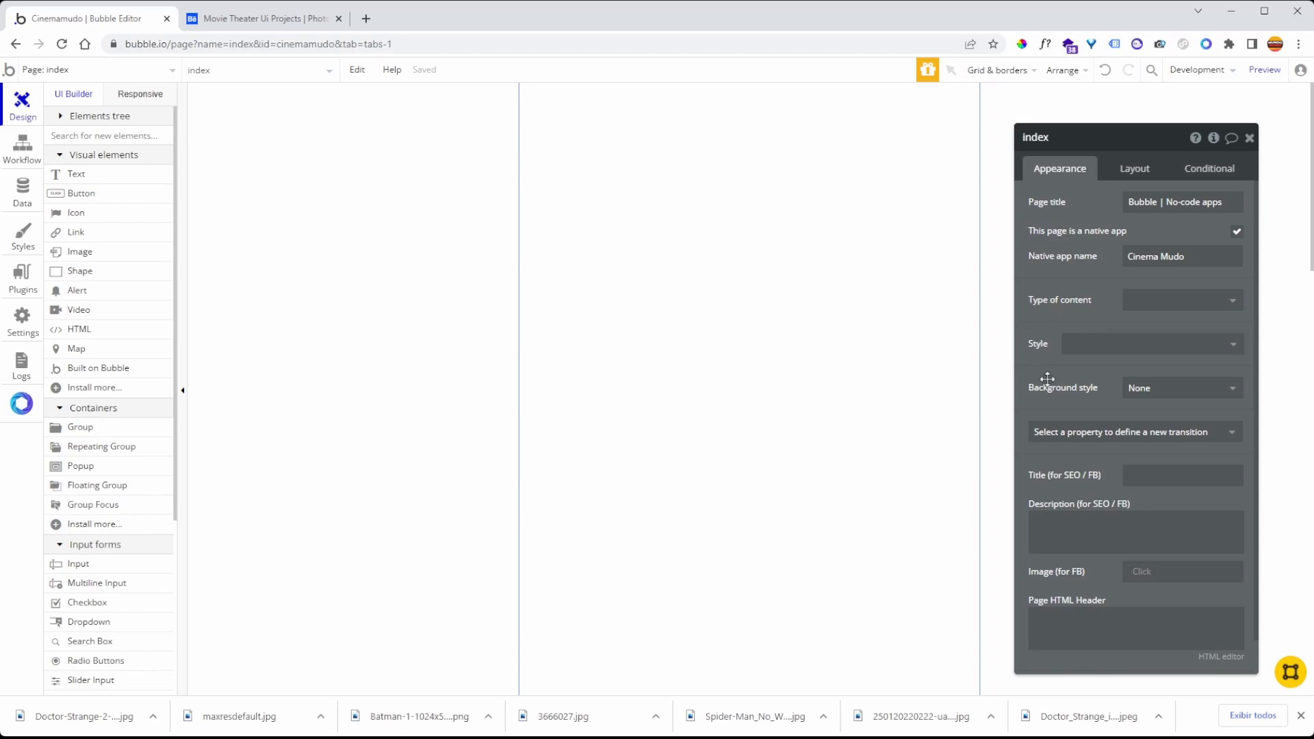
# Give the index page a flat background color of #131213 from the palette and close its property editor.
pyautogui.click(1165, 388)
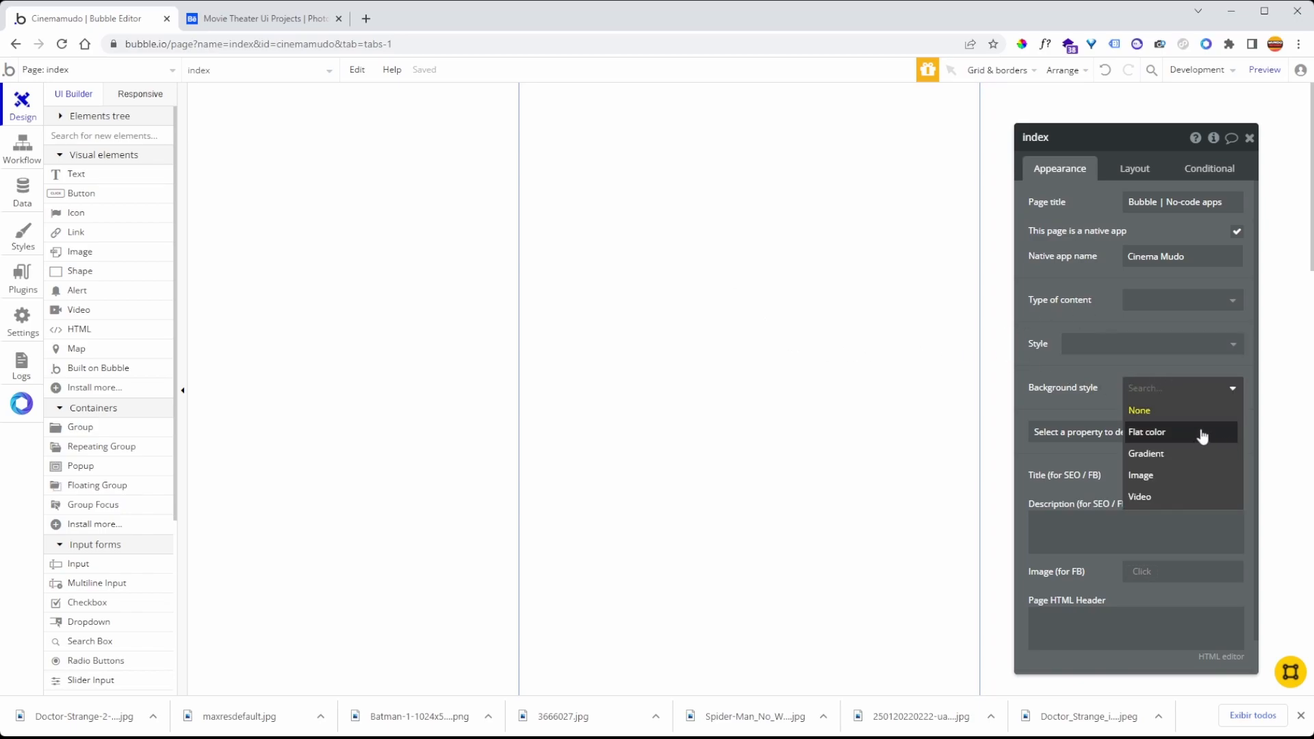
pyautogui.click(1203, 433)
pyautogui.click(1163, 417)
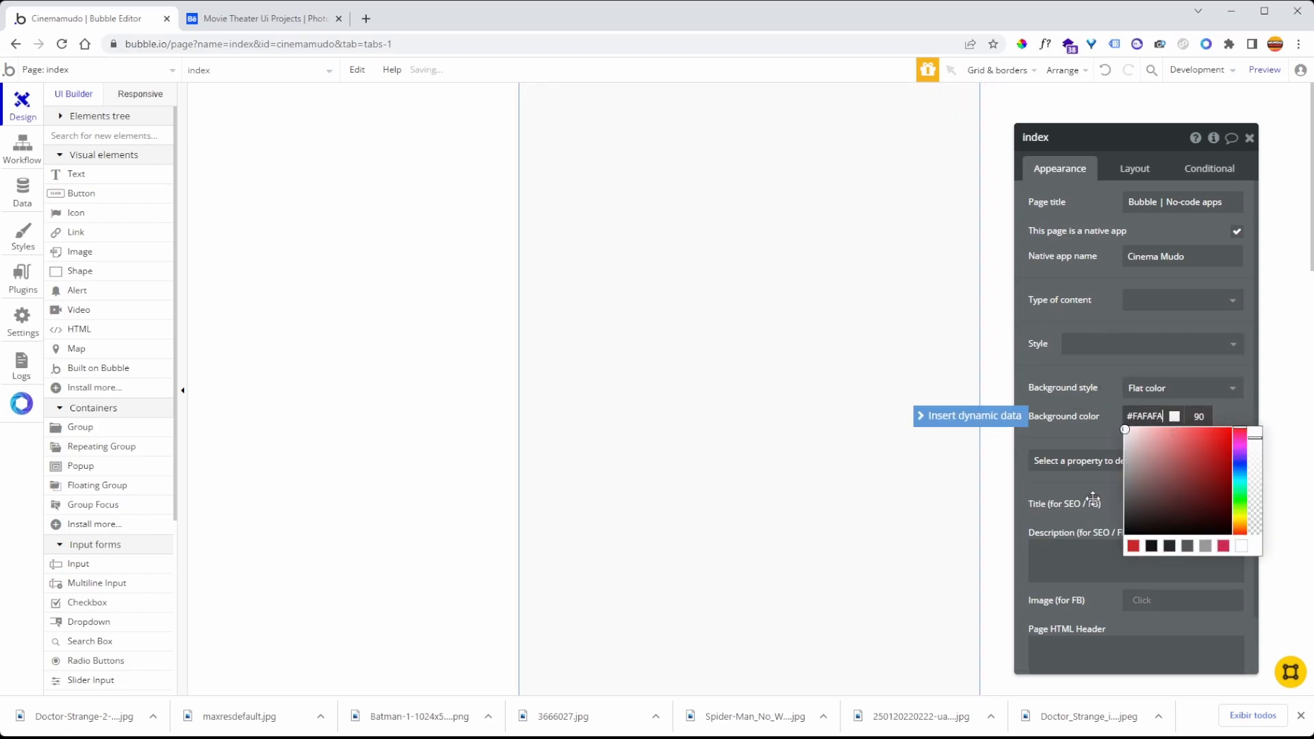
pyautogui.click(1152, 546)
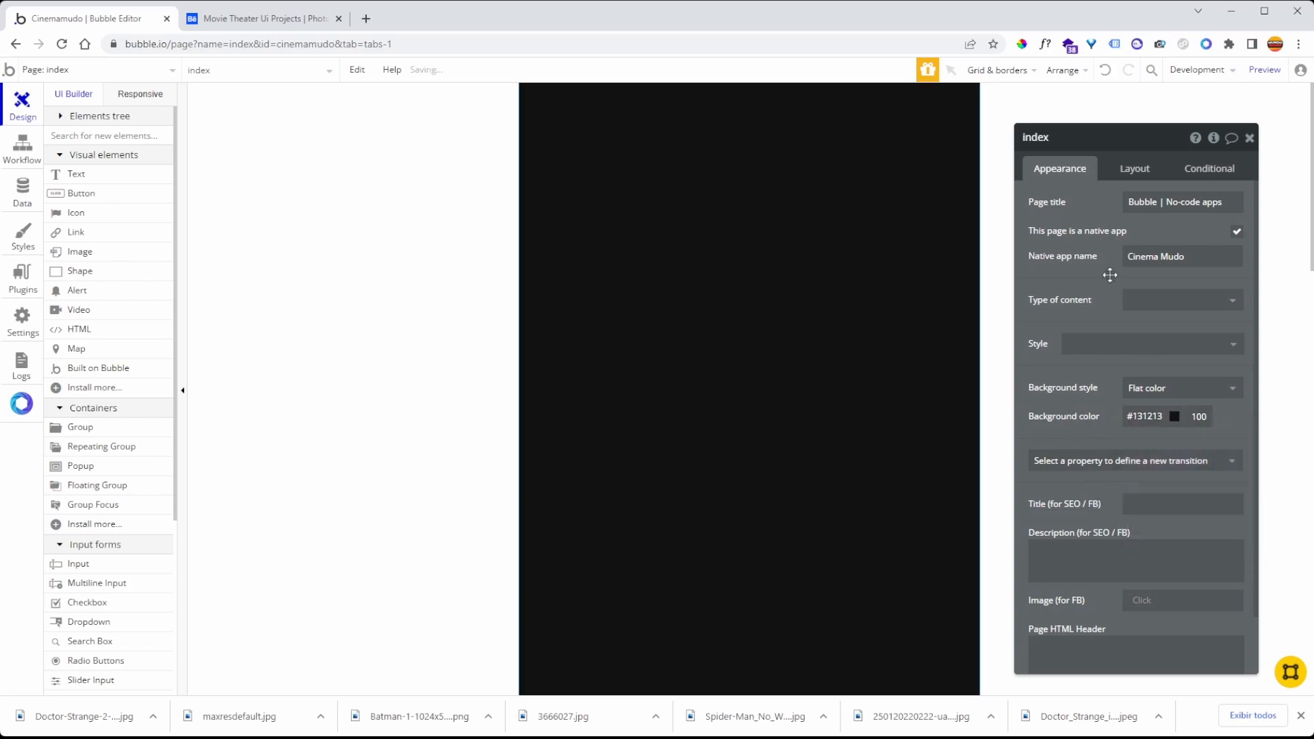
pyautogui.click(1249, 138)
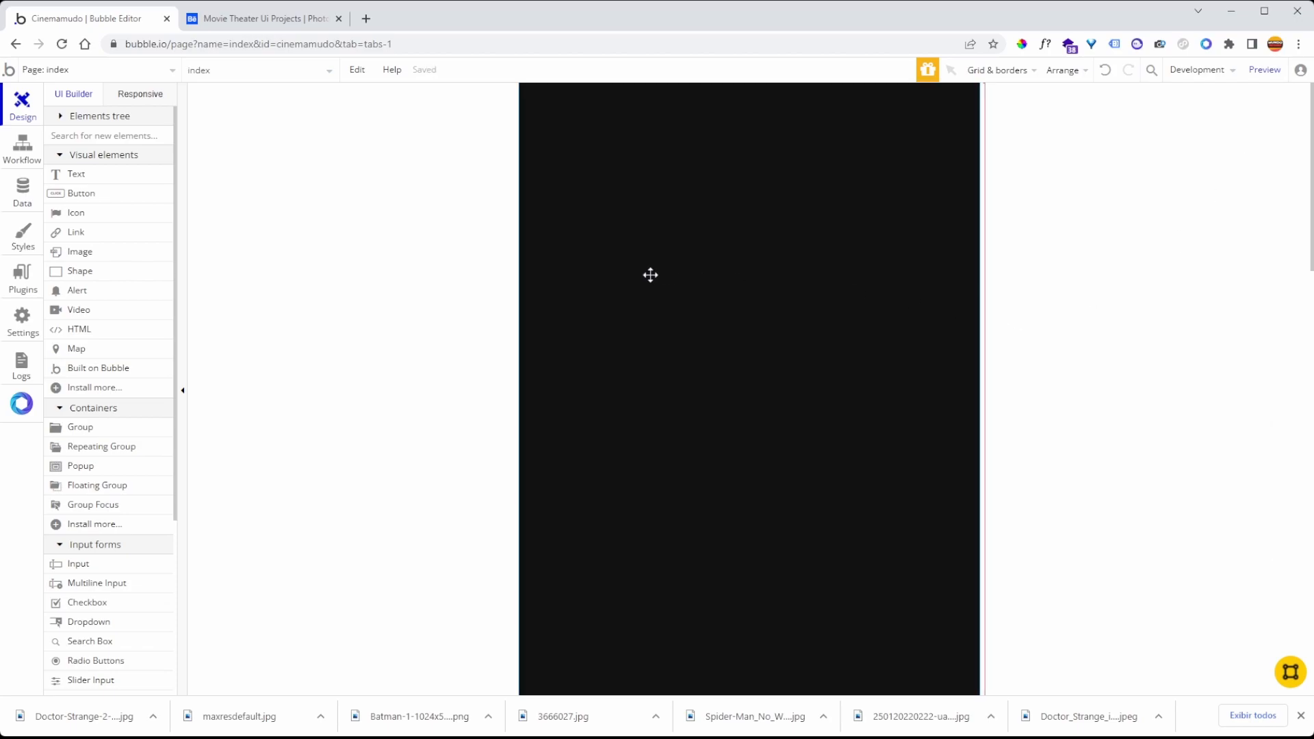
# Check the index page in the responsive view and return to the UI builder.
pyautogui.doubleClick(458, 284)
pyautogui.click(163, 106)
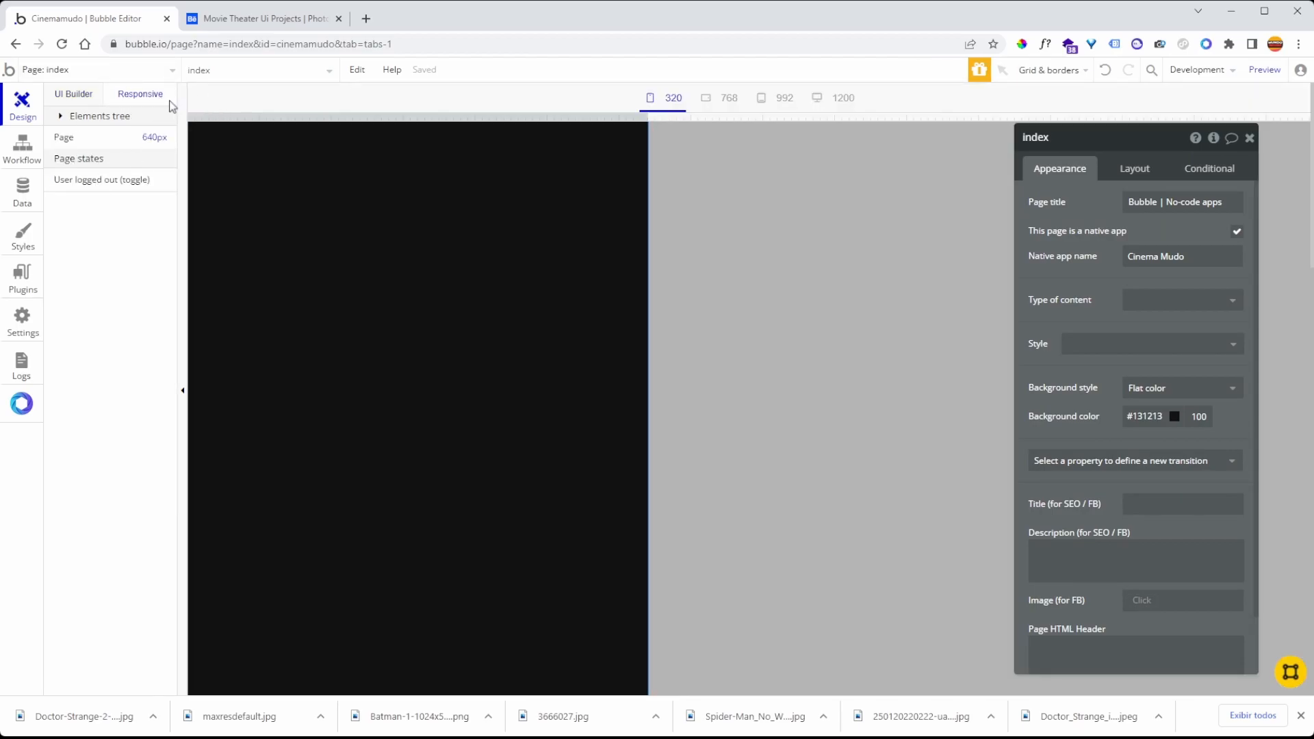
pyautogui.click(79, 96)
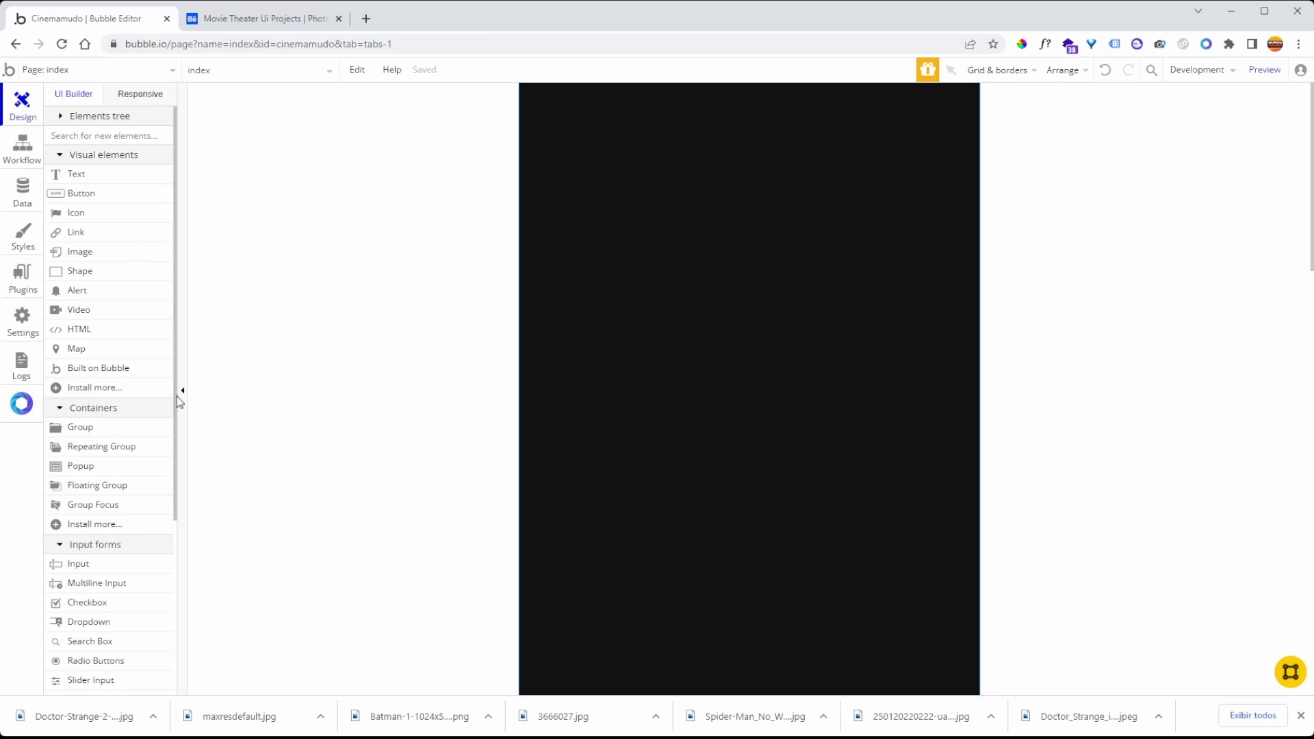
# Set the index page's container layout to Column.
pyautogui.doubleClick(601, 369)
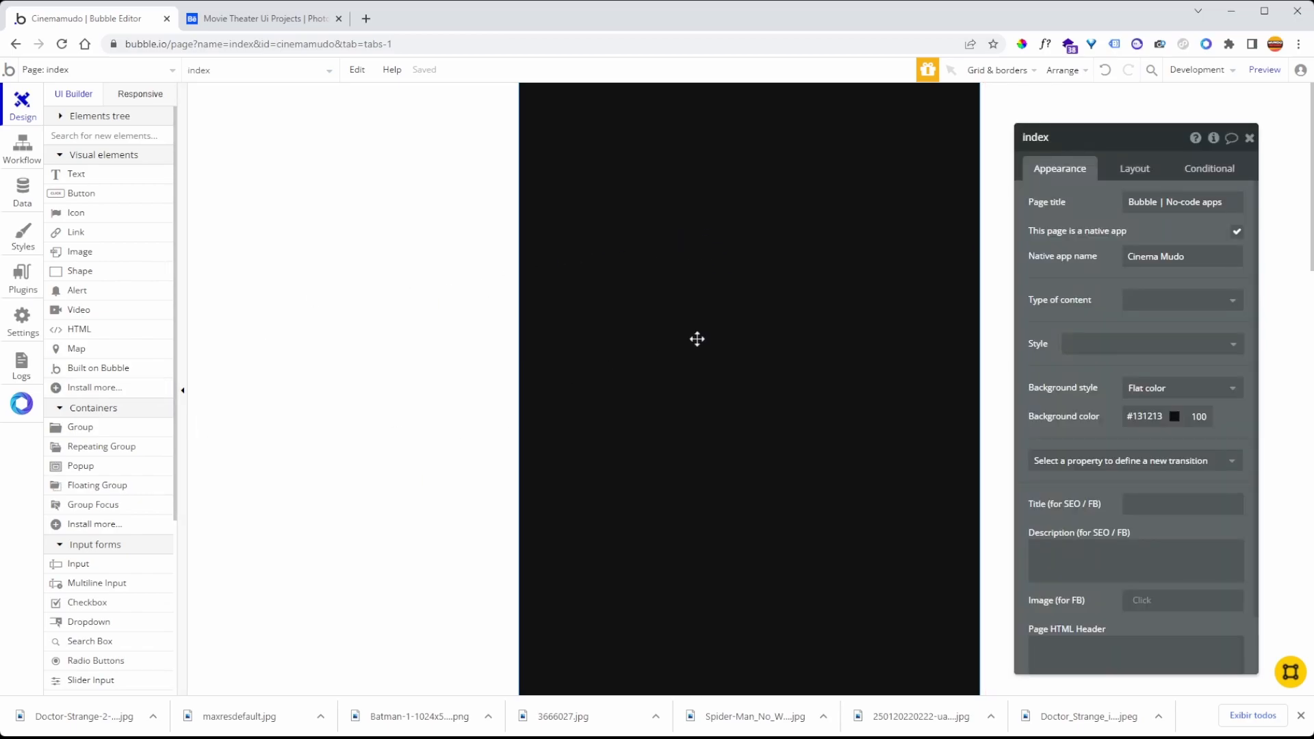
pyautogui.click(1133, 174)
pyautogui.click(1150, 203)
pyautogui.click(1149, 290)
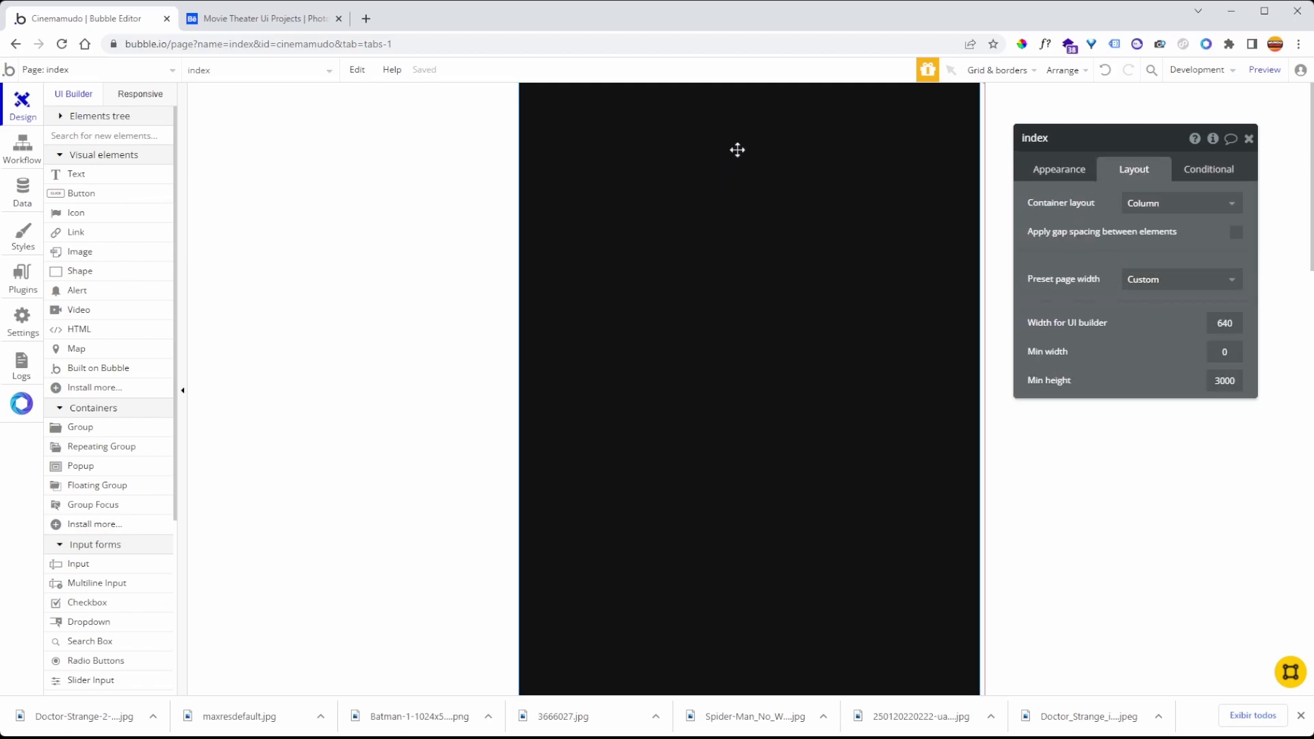
# Add a group at the top of the page with a Row layout, no fixed width and a minimum height of 50 px.
pyautogui.click(96, 431)
pyautogui.moveTo(552, 142); pyautogui.dragTo(798, 201)
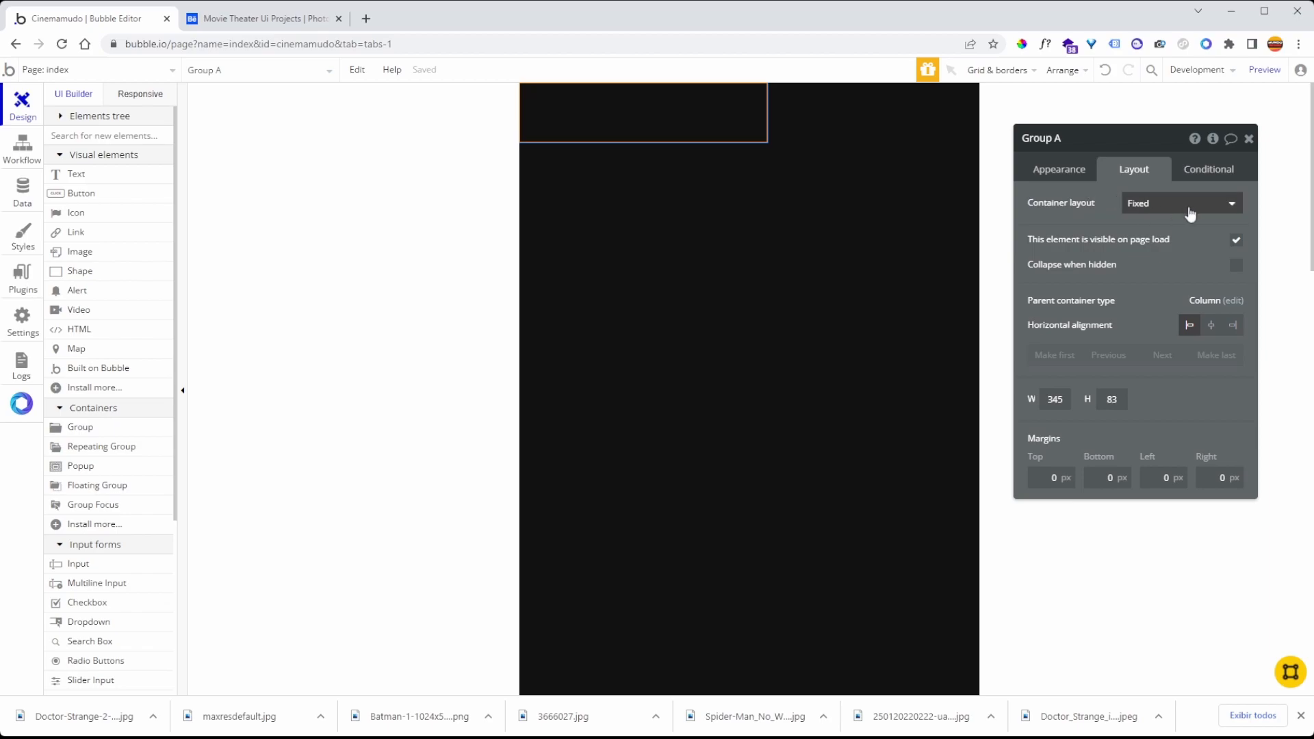
pyautogui.click(1157, 203)
pyautogui.click(1161, 276)
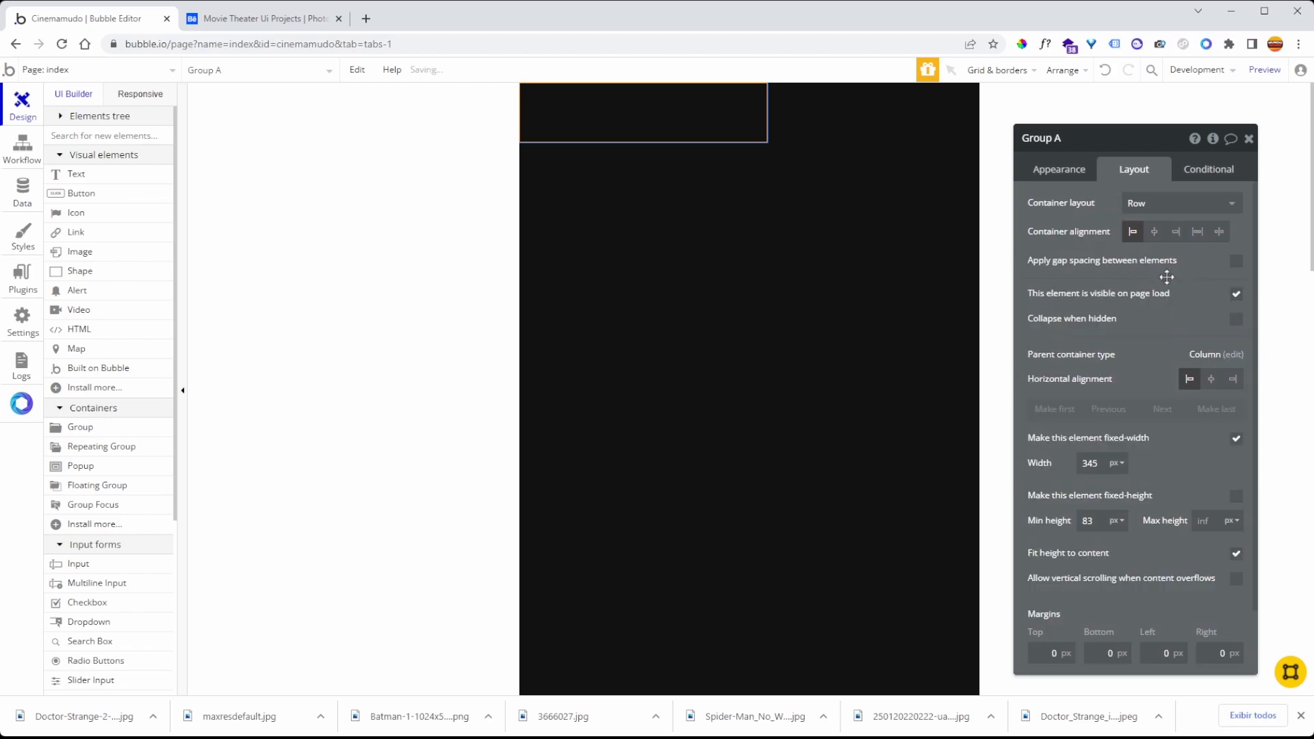
pyautogui.click(1236, 437)
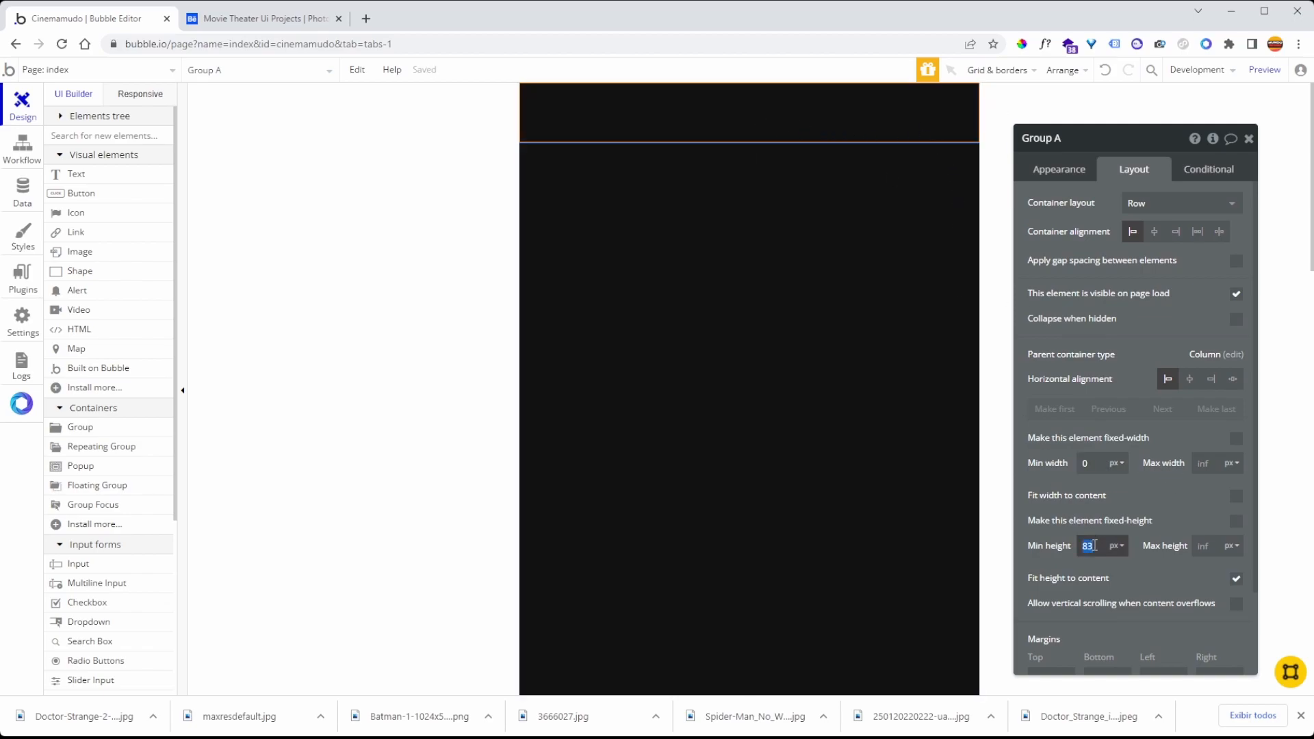
pyautogui.write('50')
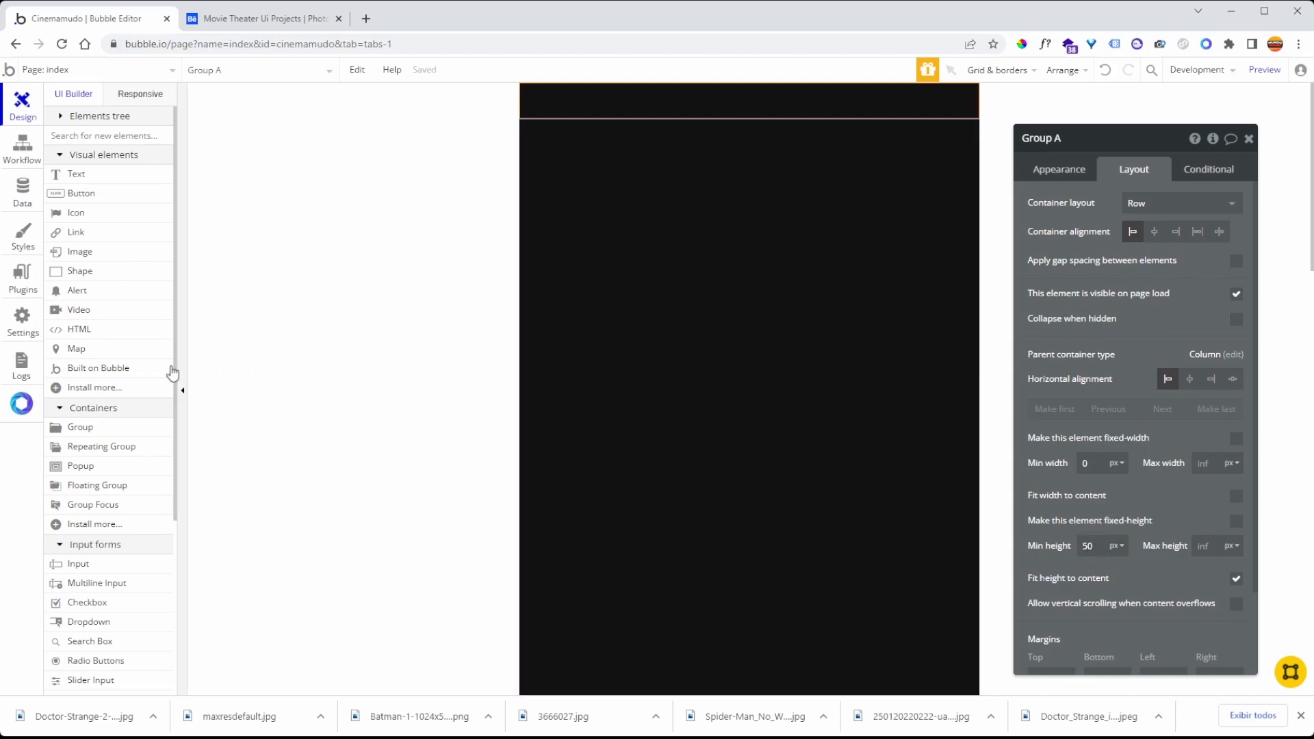
# Place an icon about 23 by 28 px inside the top group and center it vertically.
pyautogui.click(114, 213)
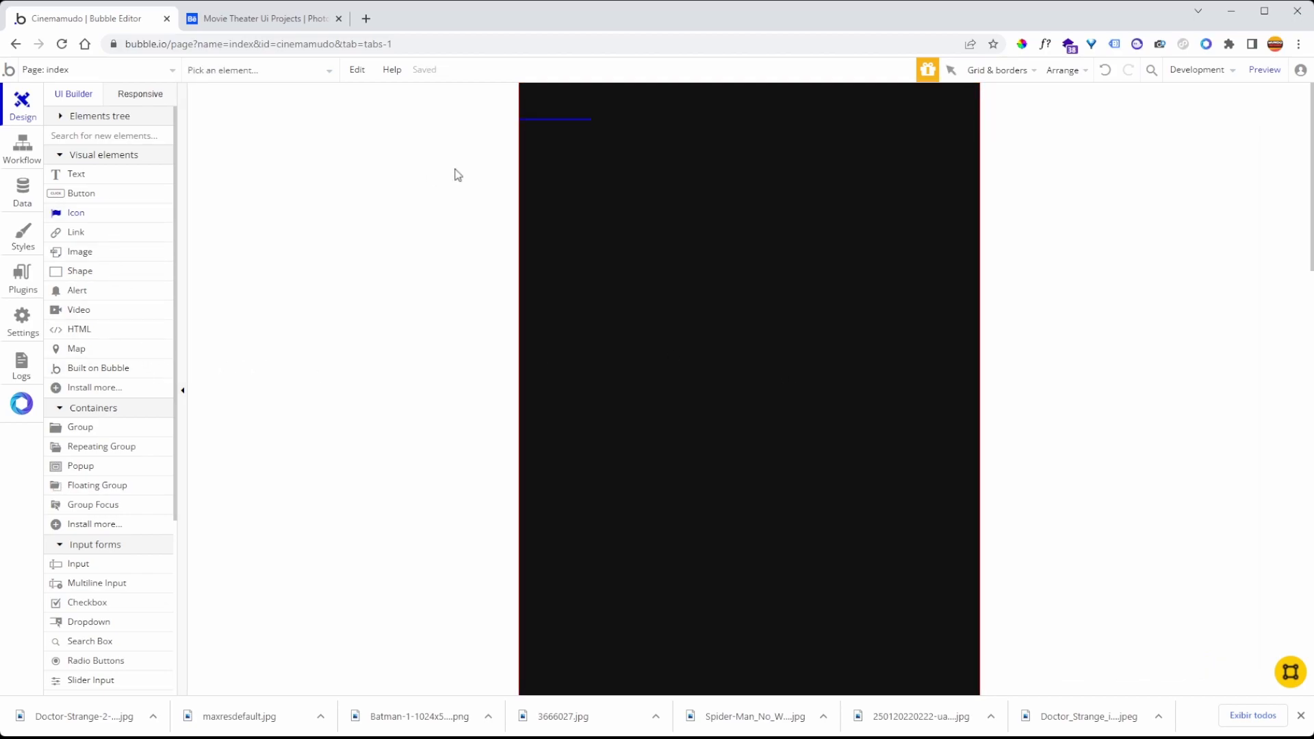
pyautogui.moveTo(537, 92); pyautogui.dragTo(548, 114)
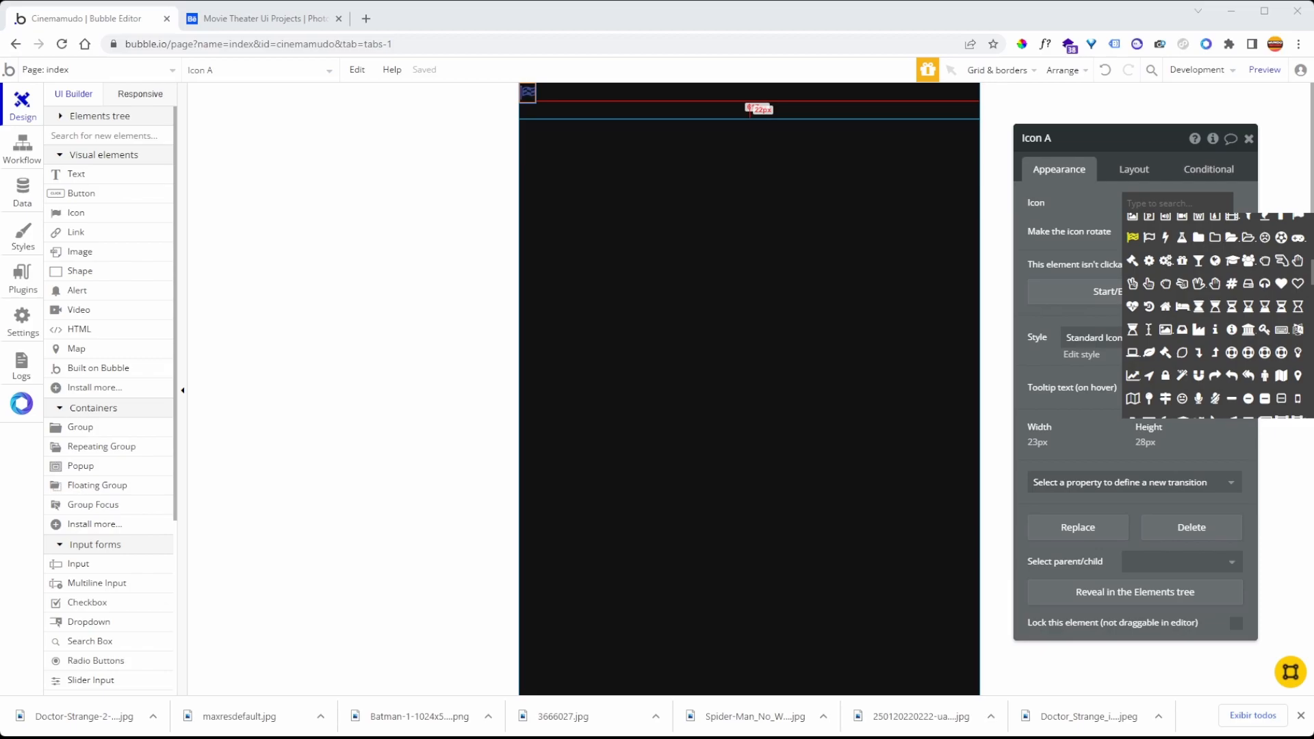
pyautogui.click(712, 105)
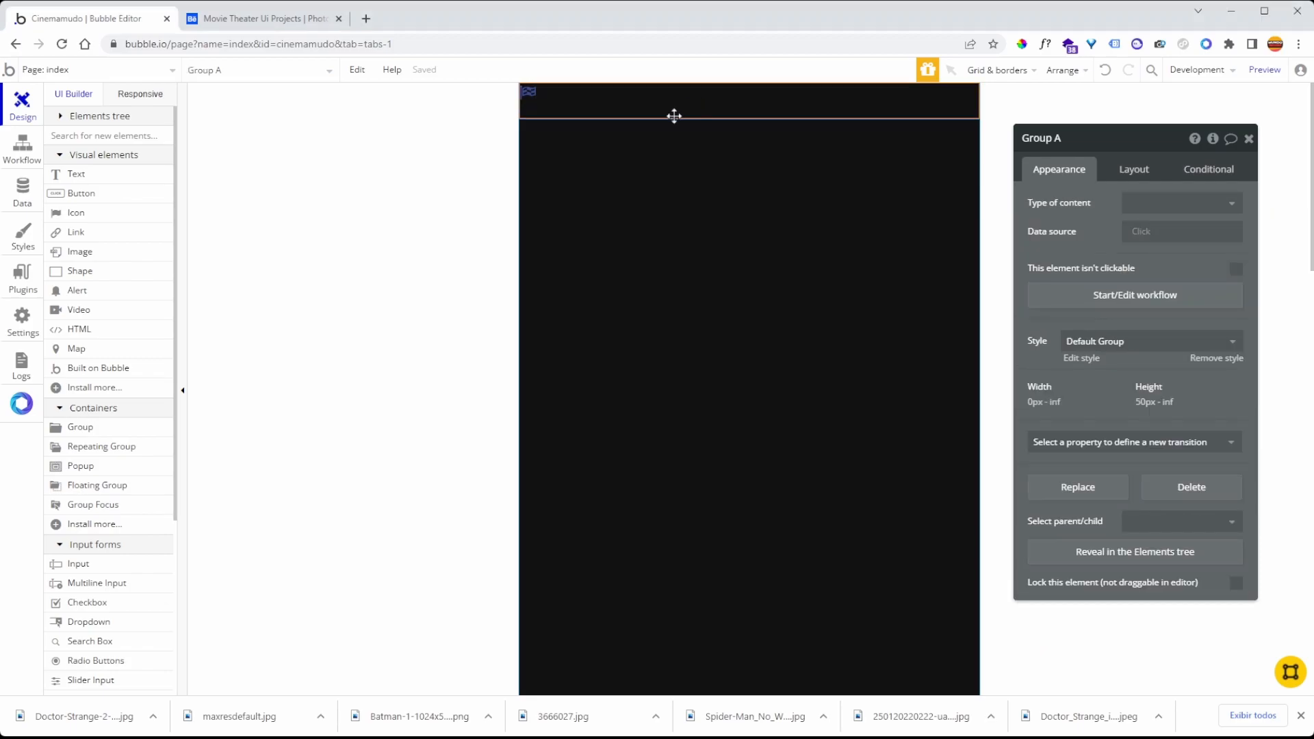
pyautogui.click(1134, 169)
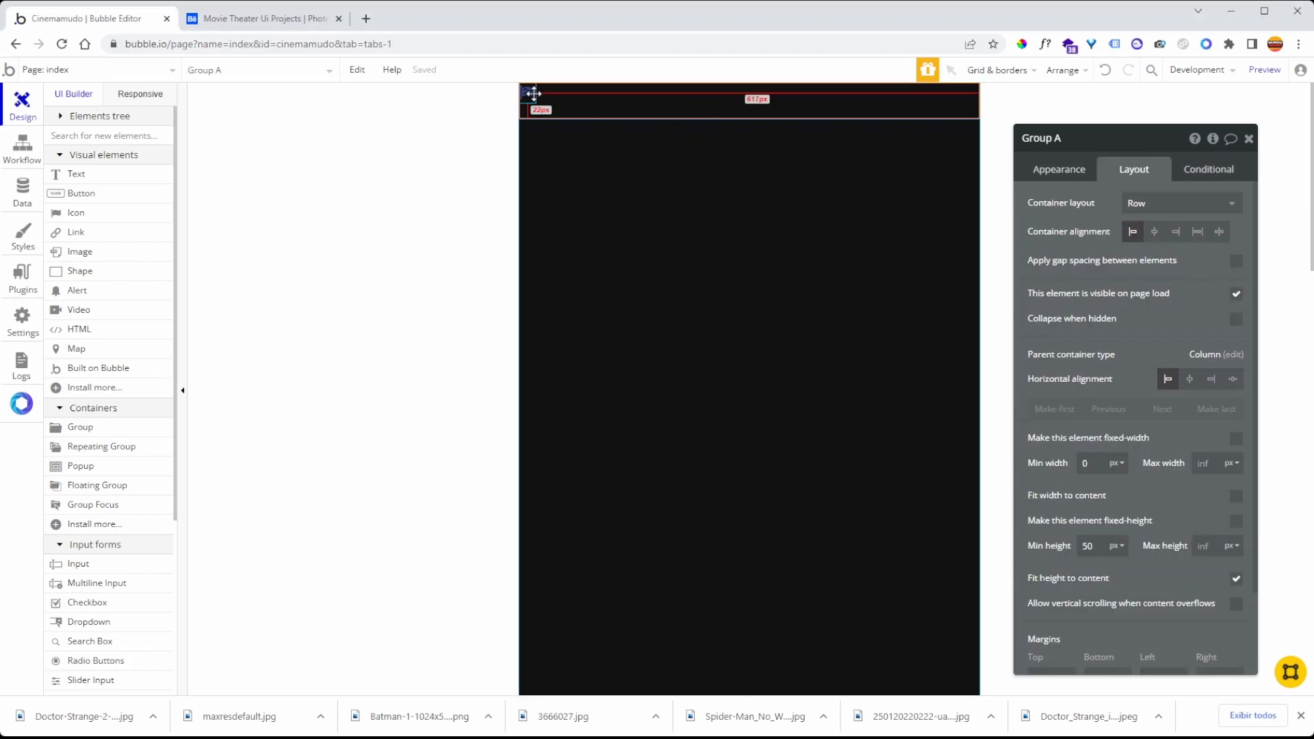
pyautogui.click(529, 93)
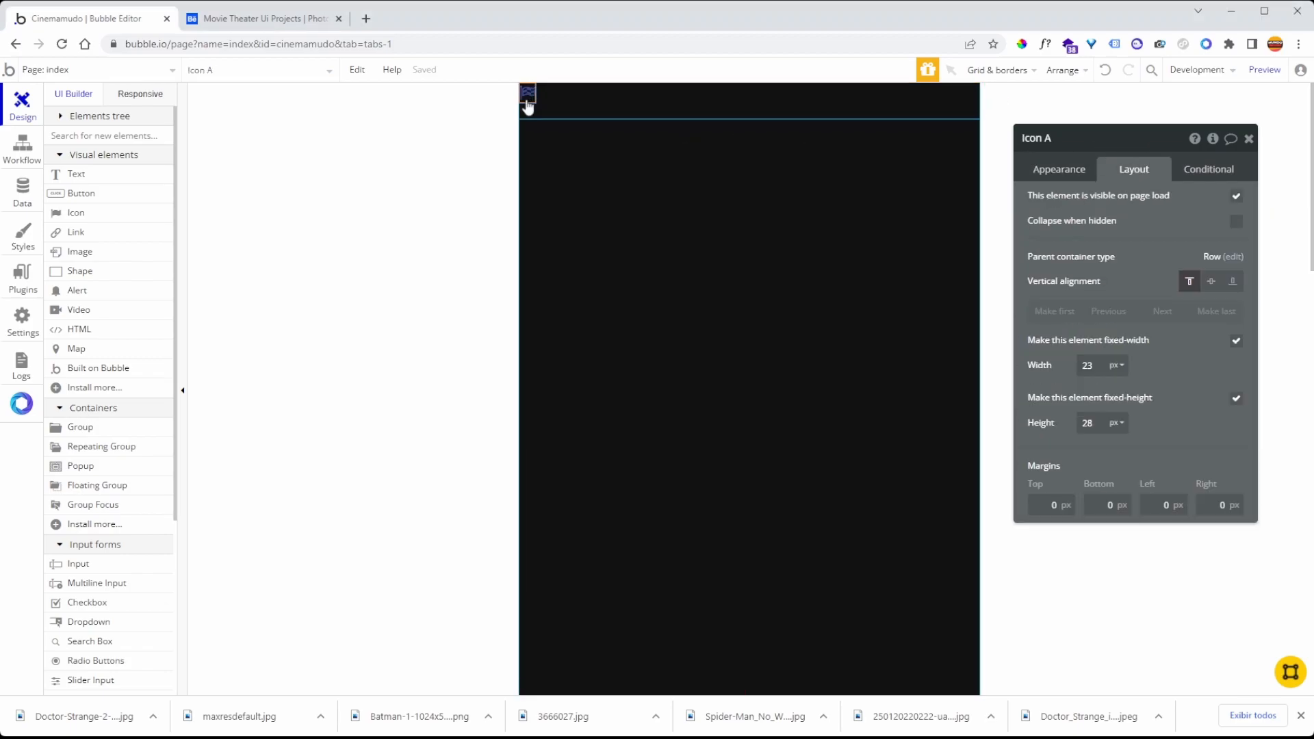
pyautogui.click(1212, 283)
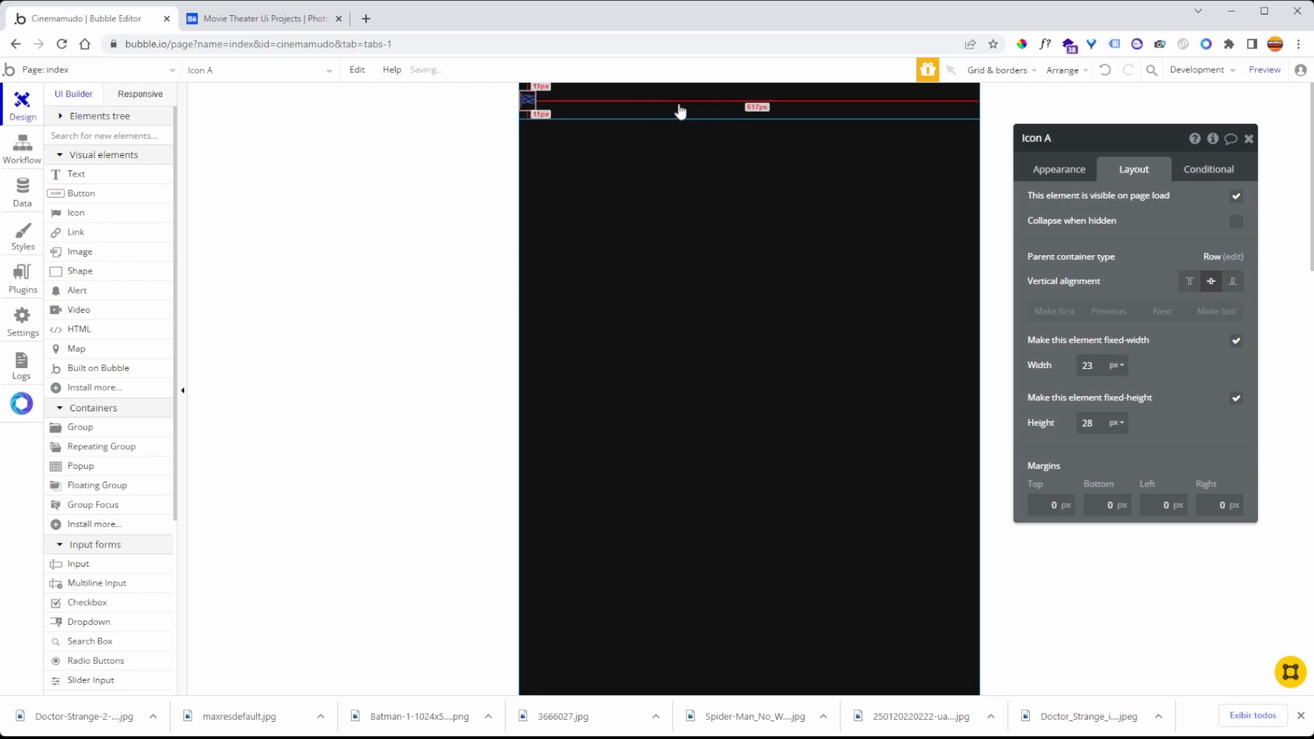
# Set the top group's left and right padding to 15 px each.
pyautogui.click(825, 113)
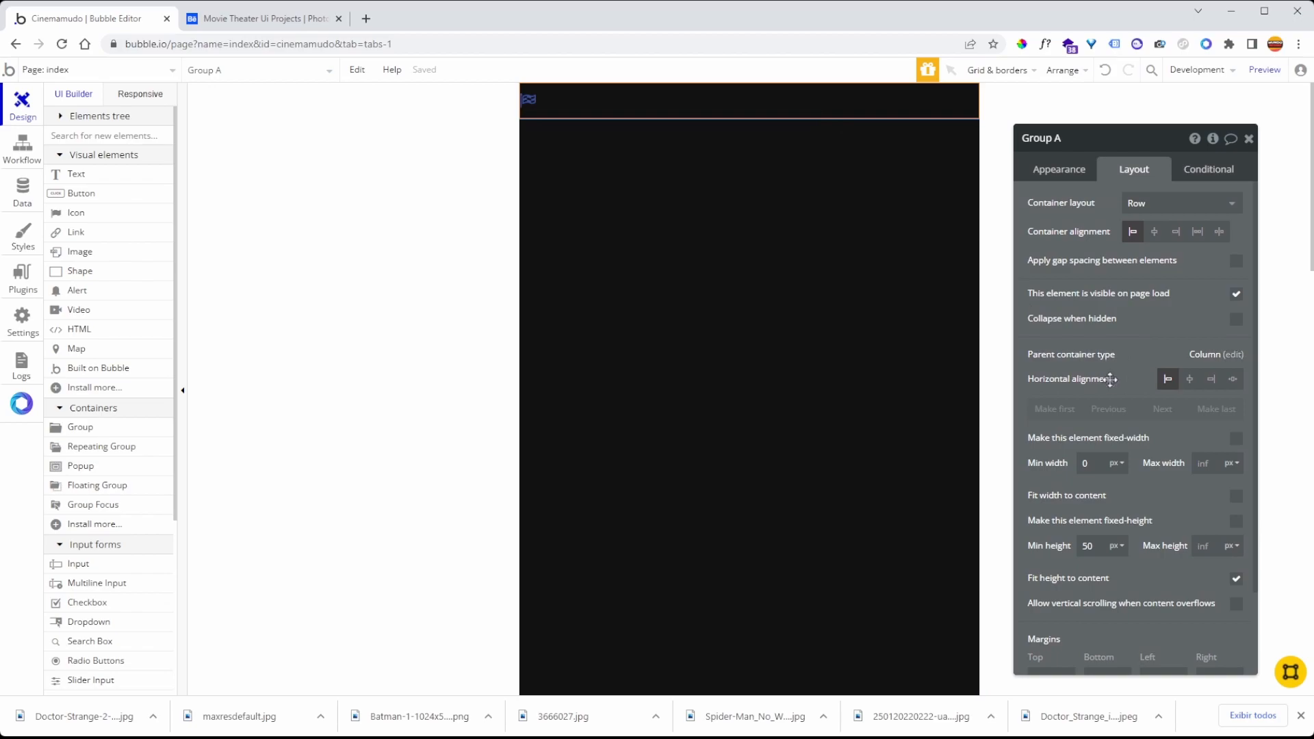
pyautogui.scroll(-2, 1114, 389)
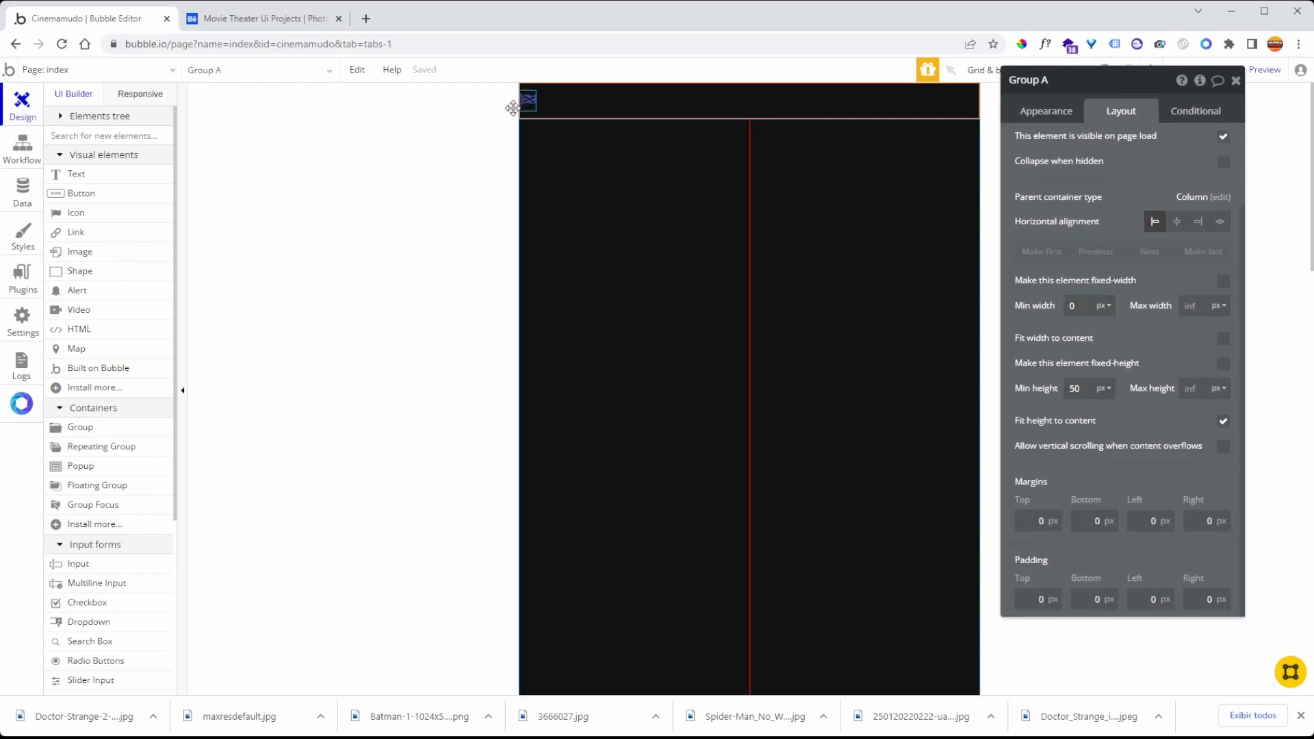
pyautogui.click(1153, 596)
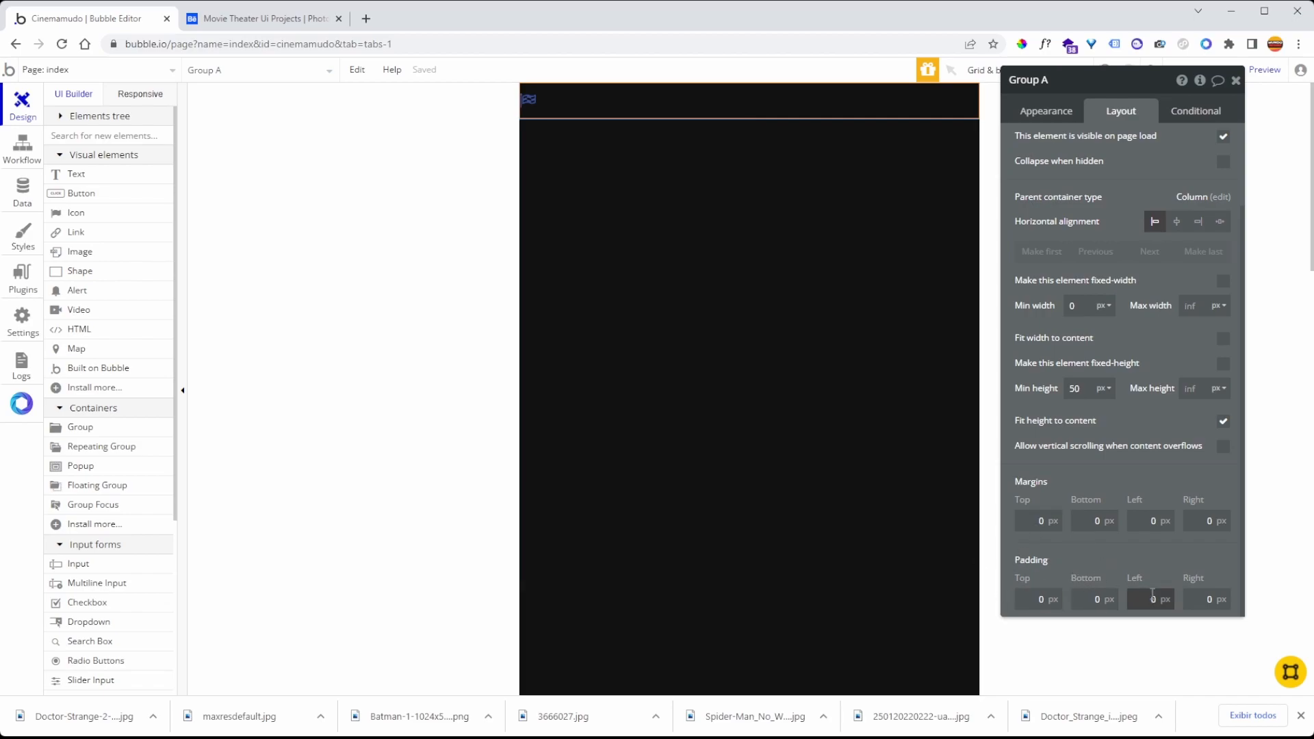
pyautogui.write('15')
pyautogui.click(1208, 599)
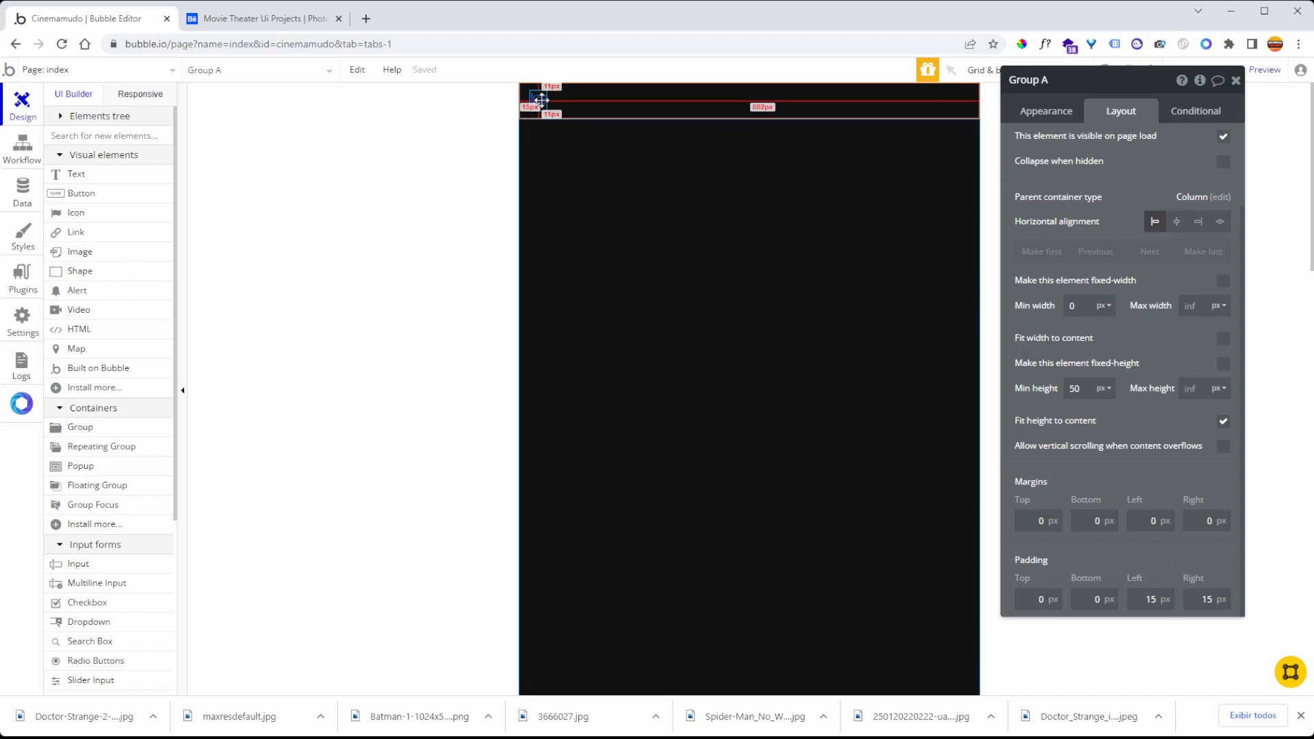
# Change the flag icon in the top group to the three-line fa-navicon menu icon.
pyautogui.click(539, 100)
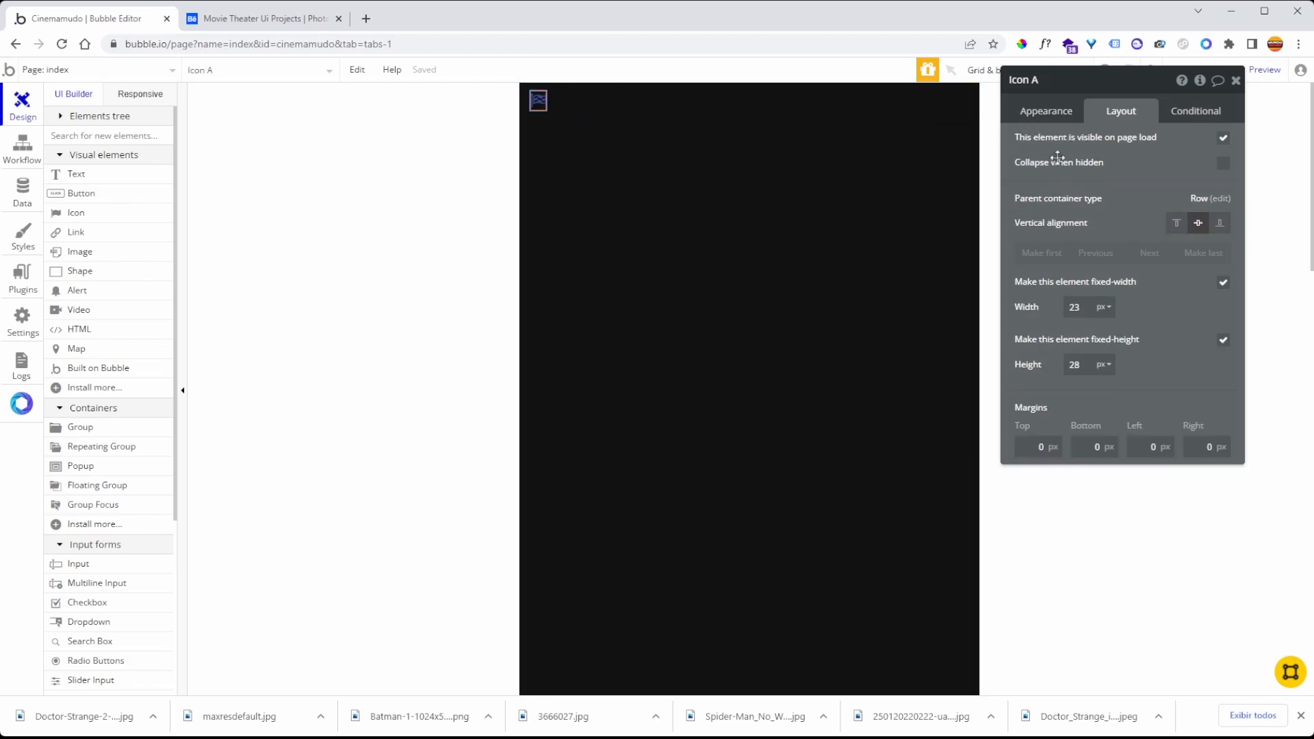
pyautogui.click(1045, 111)
pyautogui.click(1191, 144)
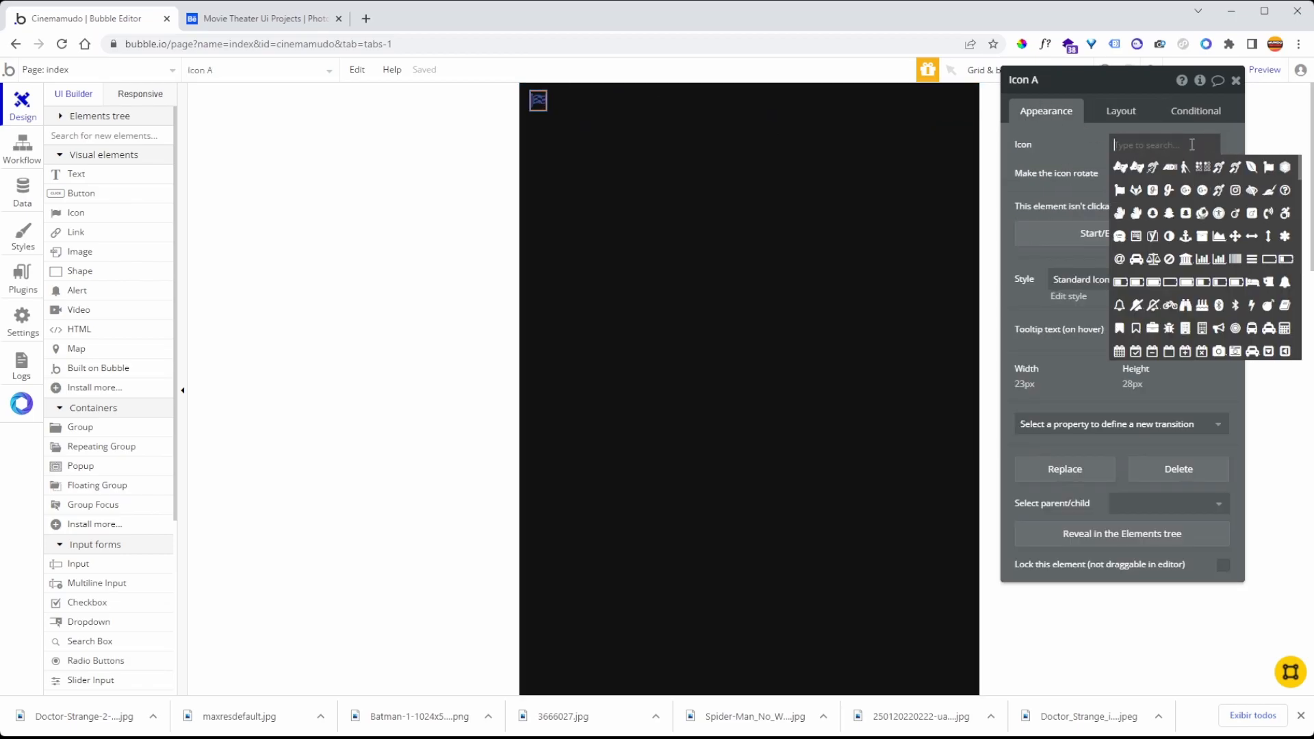
pyautogui.scroll(-5, 1189, 245)
pyautogui.scroll(-3, 1189, 245)
pyautogui.scroll(-3, 1220, 239)
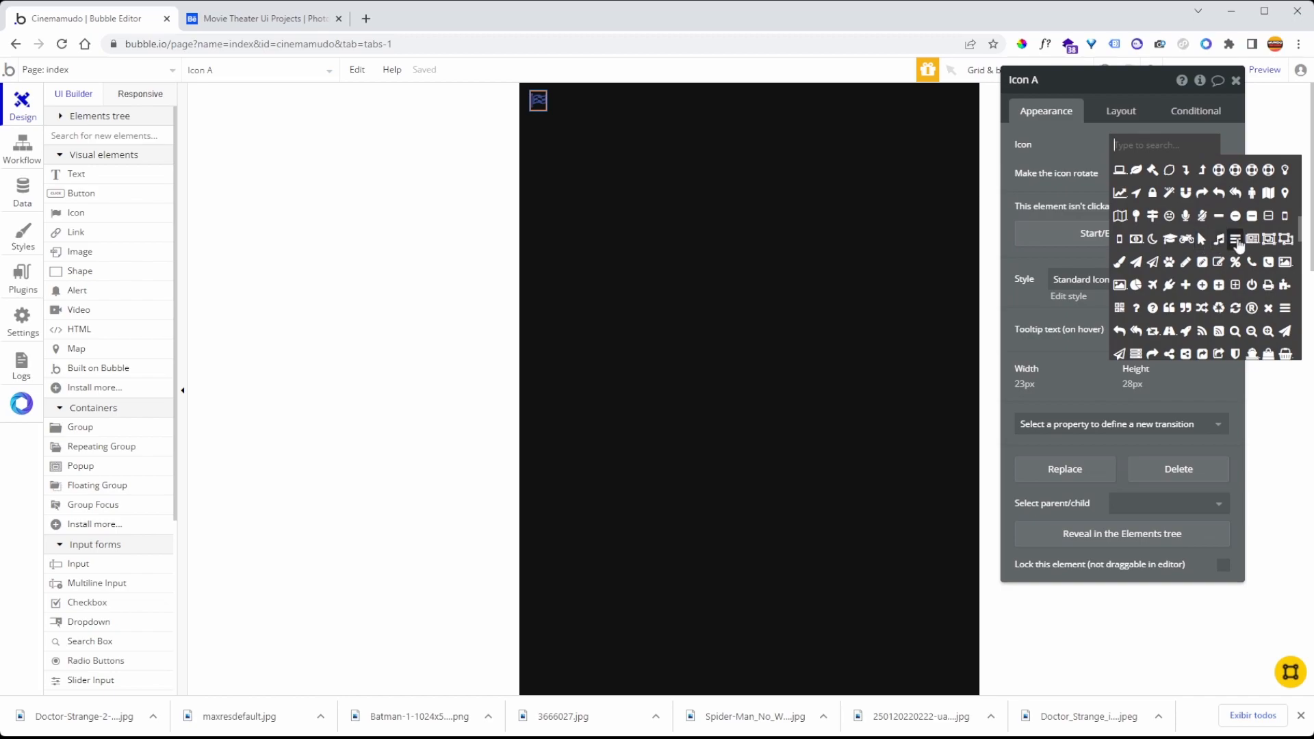
pyautogui.click(1236, 238)
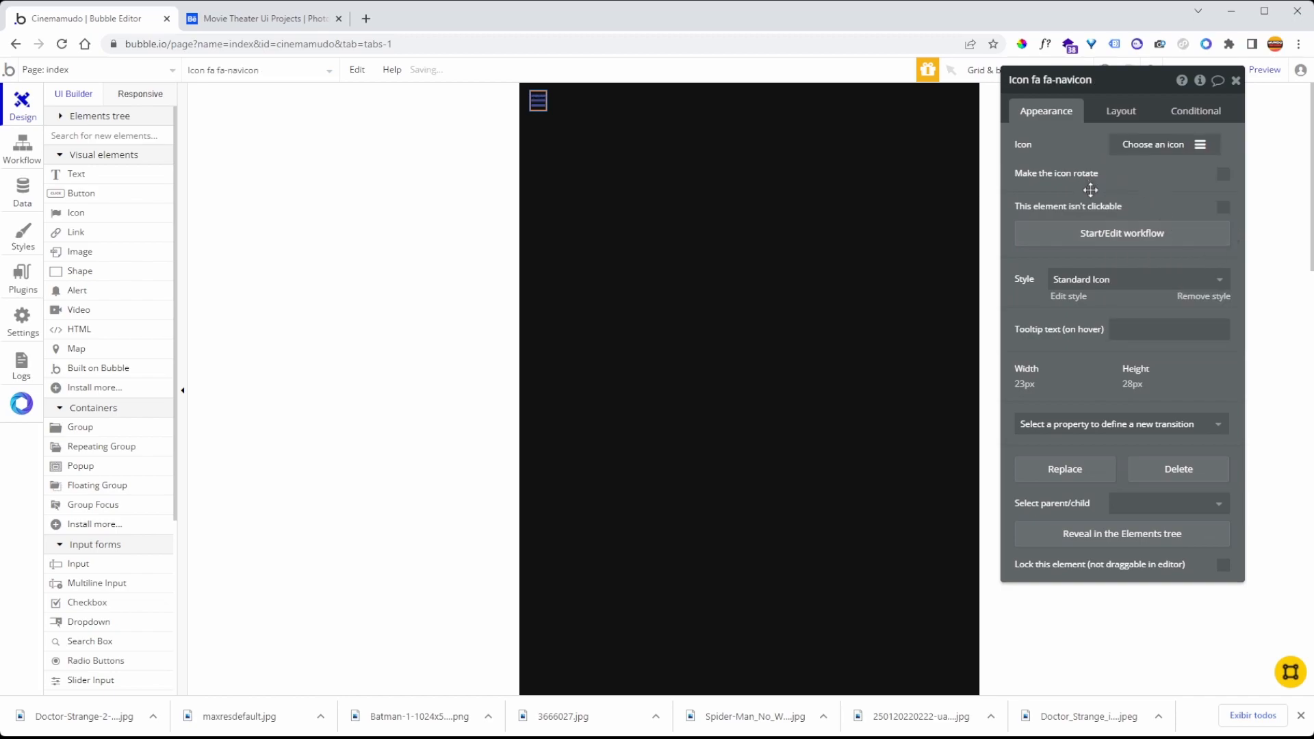
# Remove the menu icon's Standard Icon style and set its color to the palette's red #D22424.
pyautogui.click(1222, 302)
pyautogui.click(1161, 173)
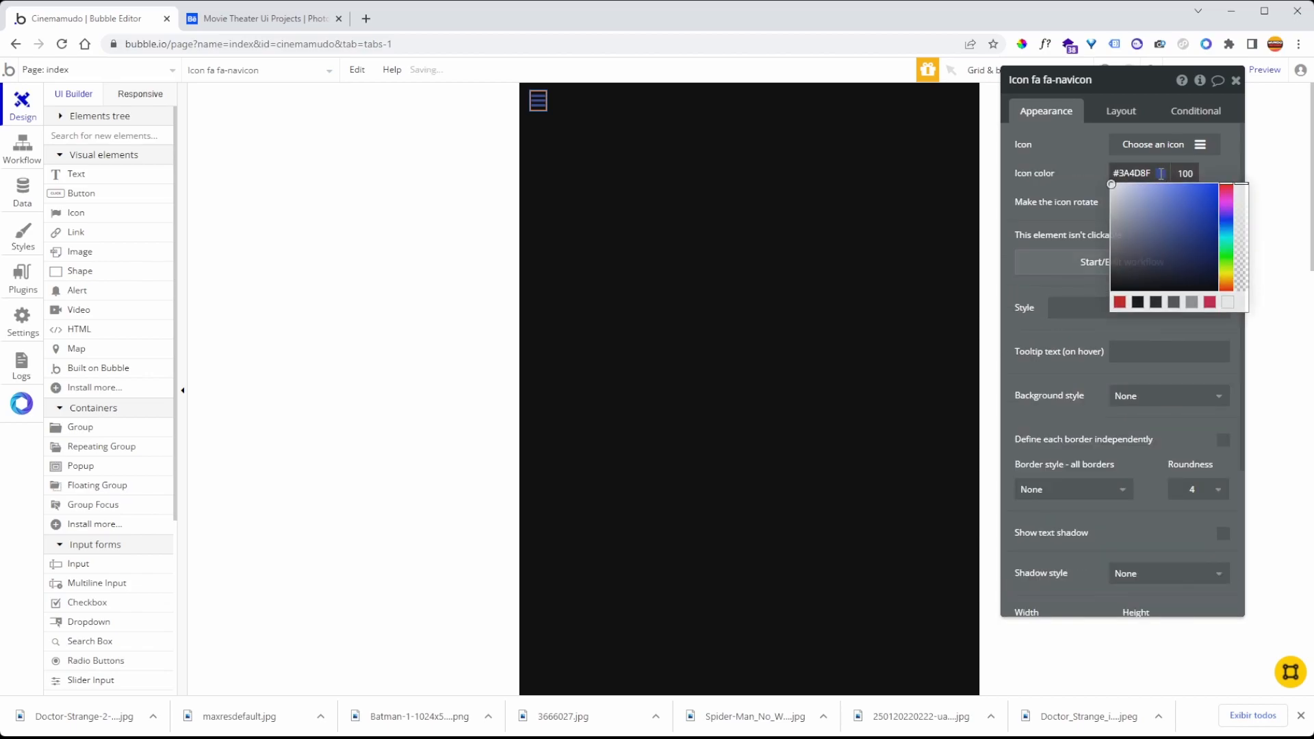
pyautogui.click(1120, 303)
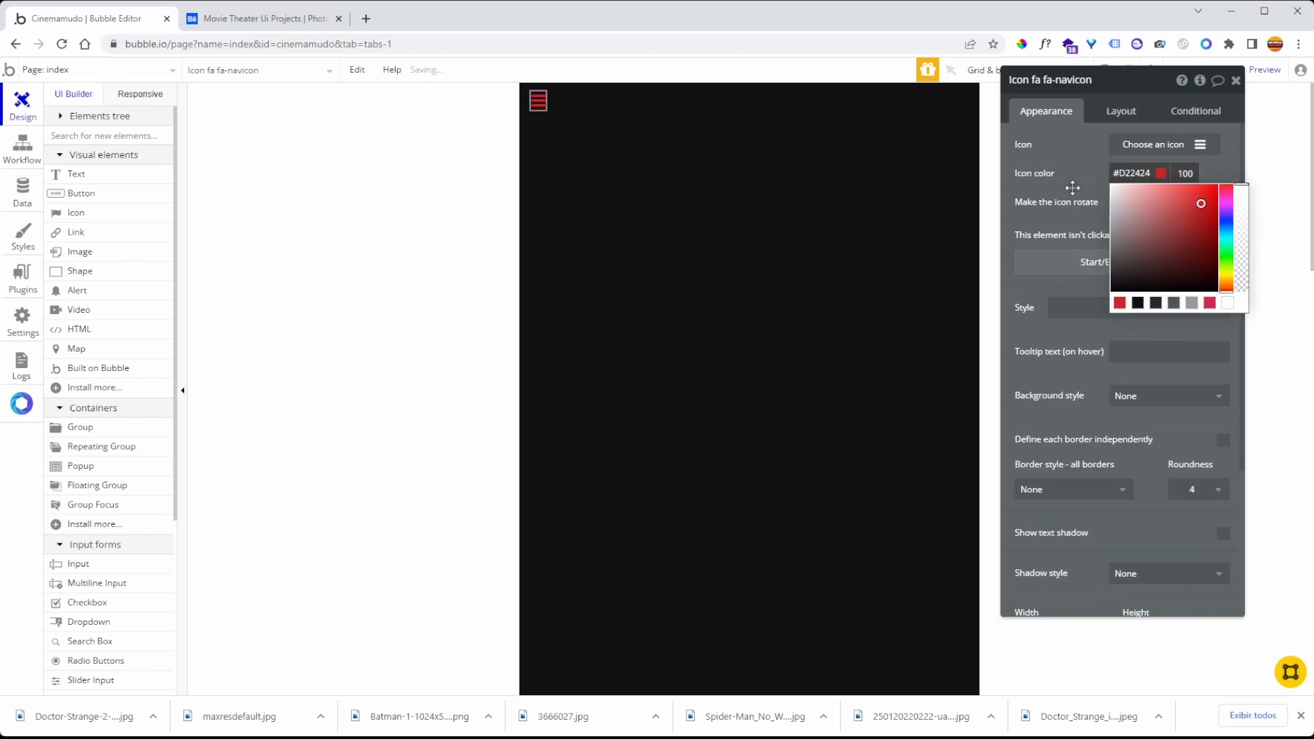
pyautogui.click(806, 162)
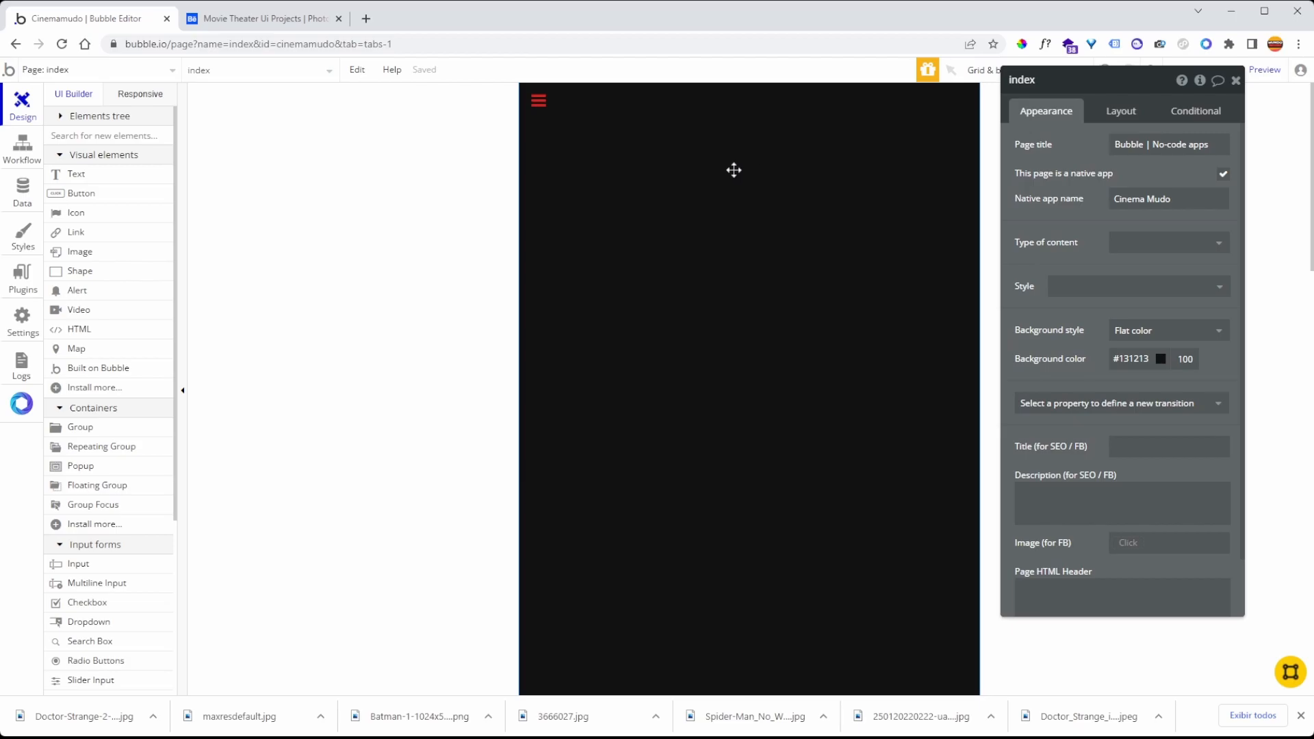
# Check the header in the Behance design, and draw a text element about 200 by 45 px beside the menu icon in Bubble's top group.
pyautogui.click(241, 14)
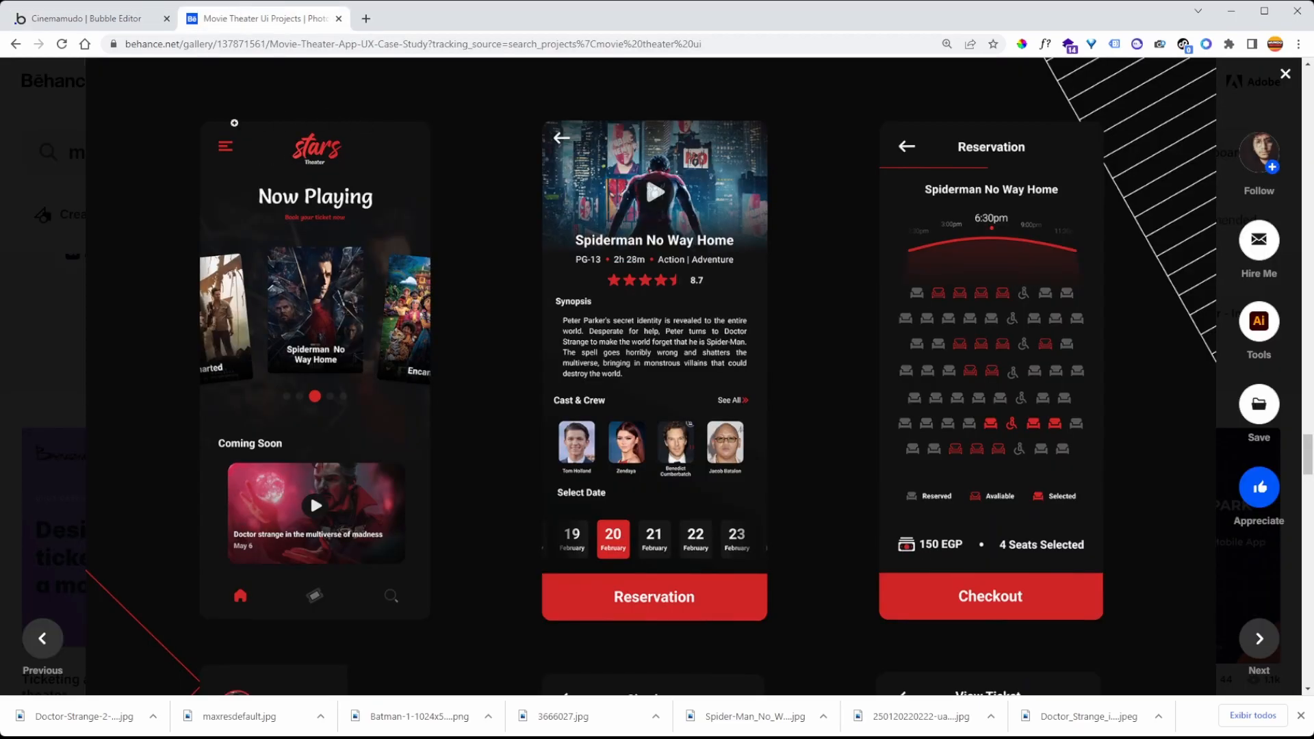
pyautogui.click(103, 18)
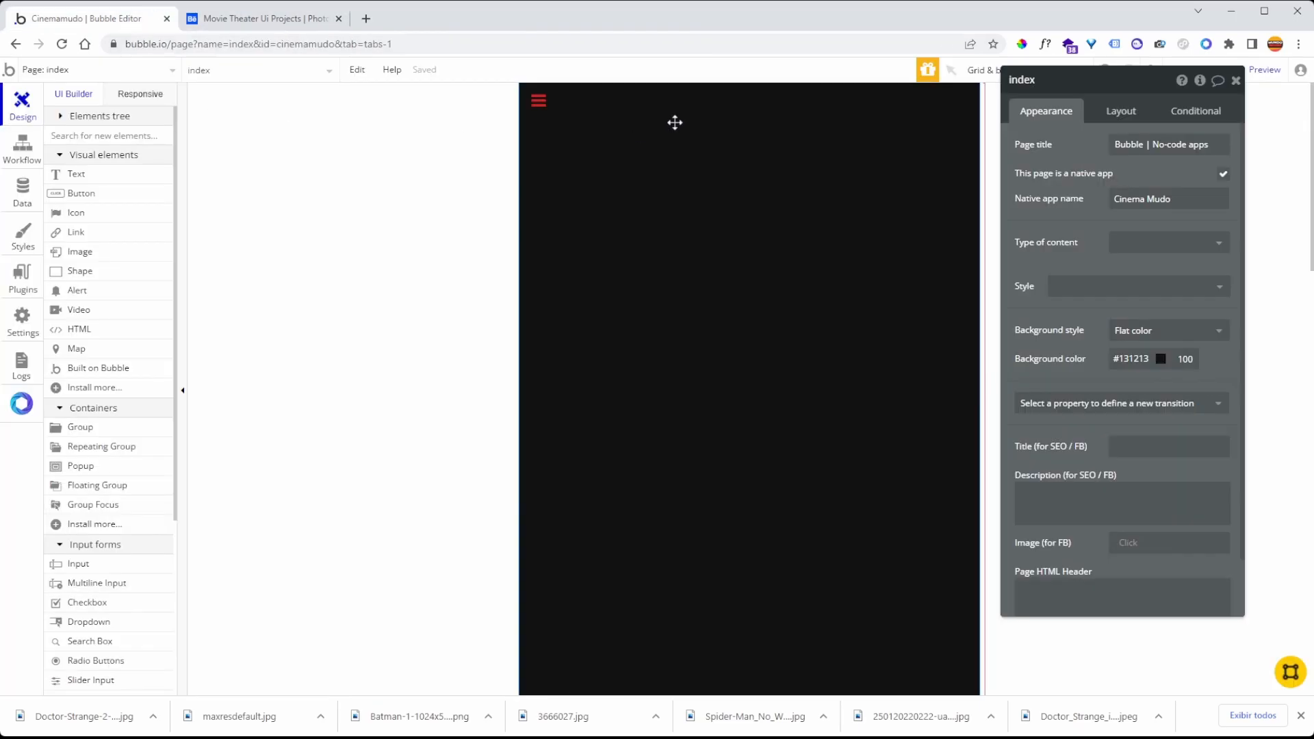
pyautogui.click(760, 105)
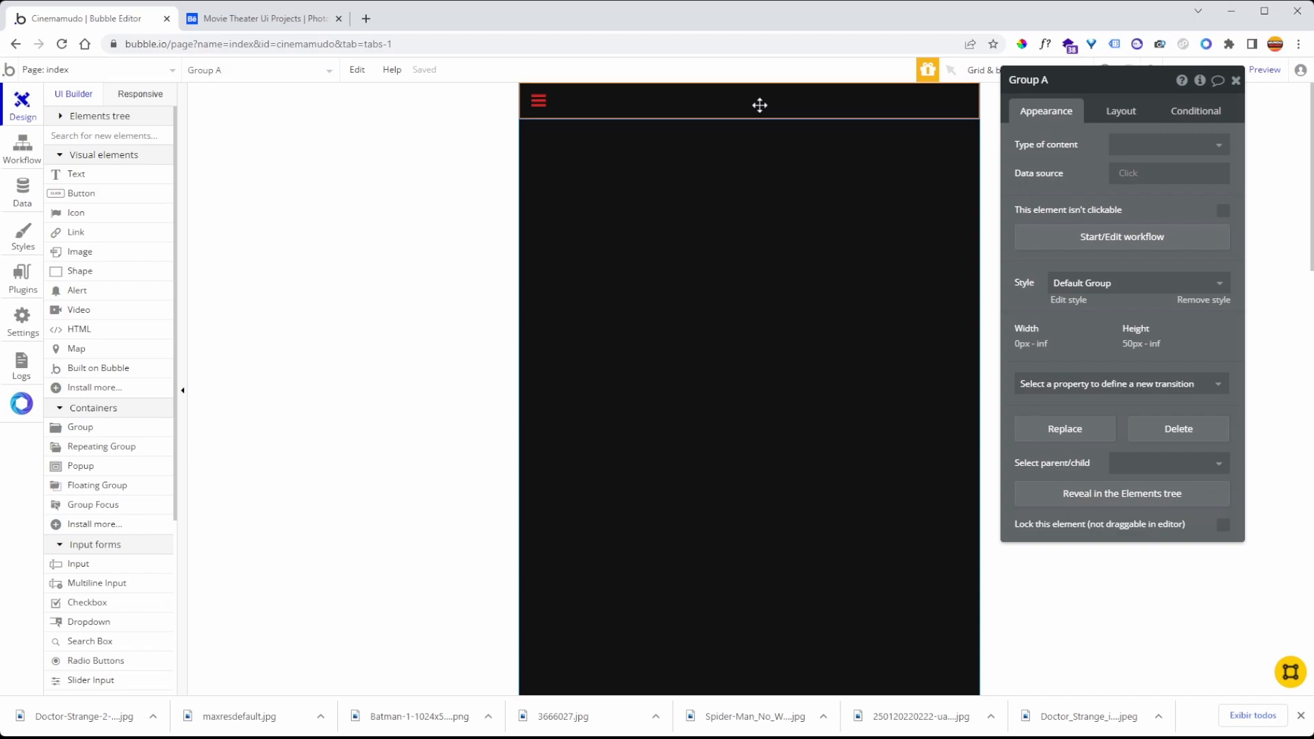
pyautogui.click(87, 177)
pyautogui.moveTo(690, 96); pyautogui.dragTo(690, 97)
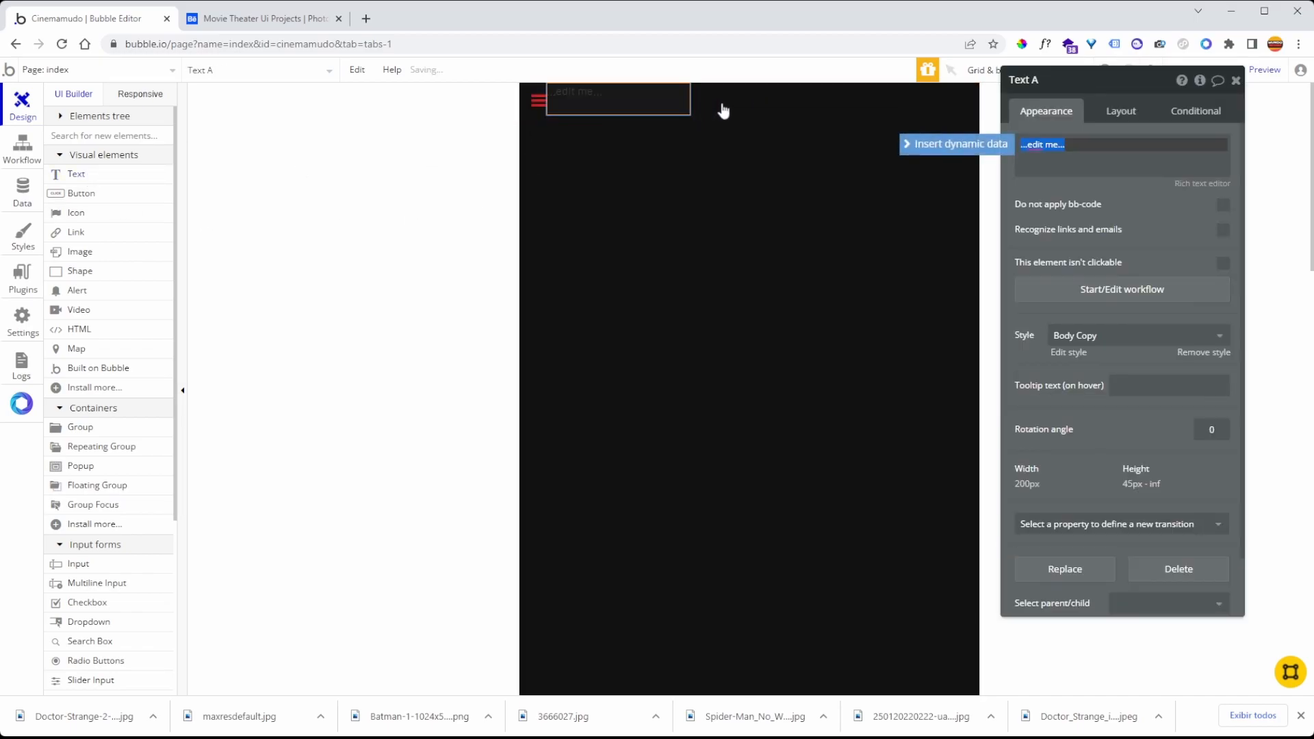
# Remove the header text's Body Copy style and set its font to Poppins (regular) in the palette's red #D22424.
pyautogui.click(1191, 353)
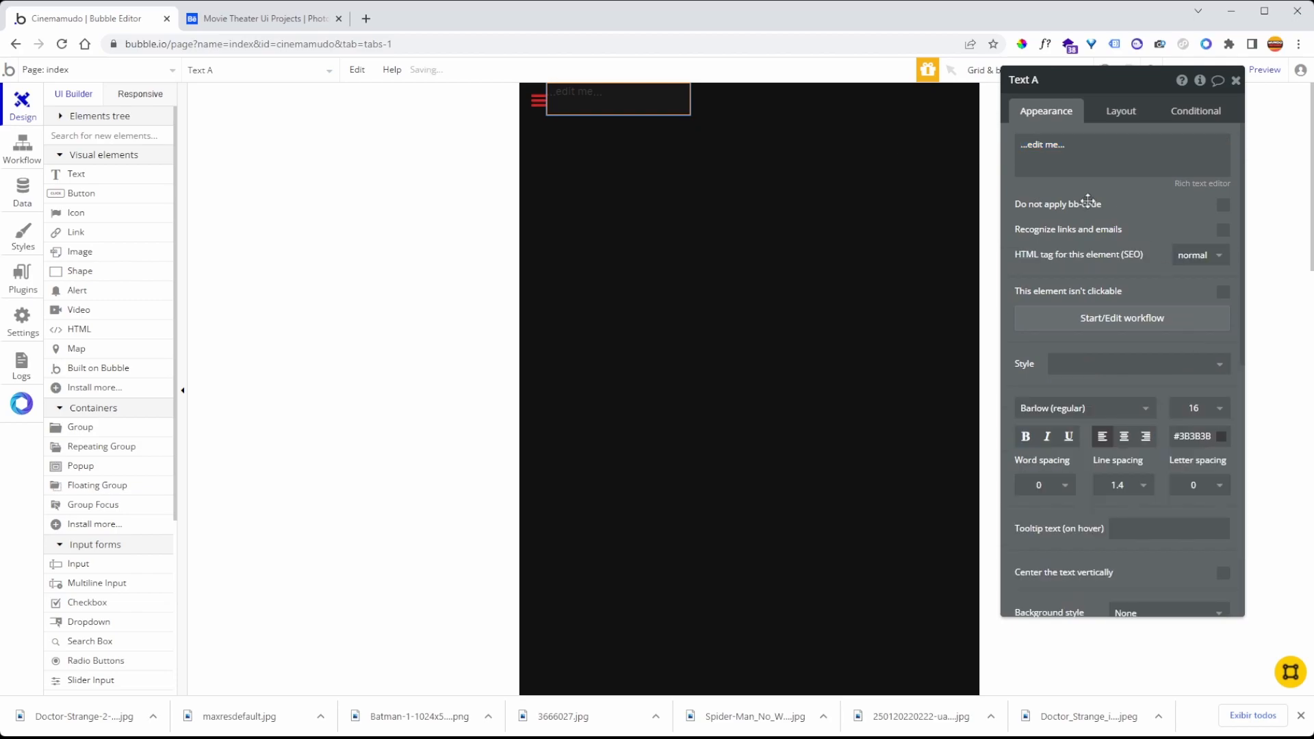
pyautogui.click(1084, 409)
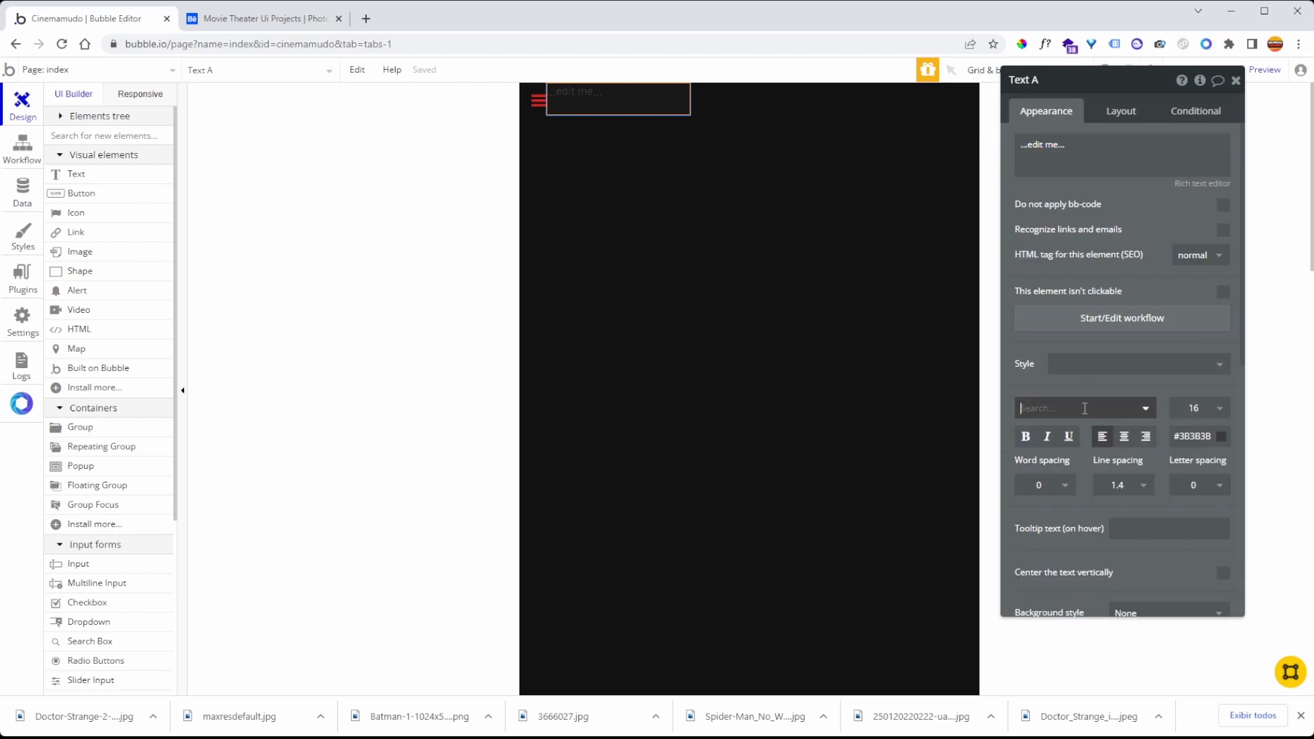
pyautogui.write('pop')
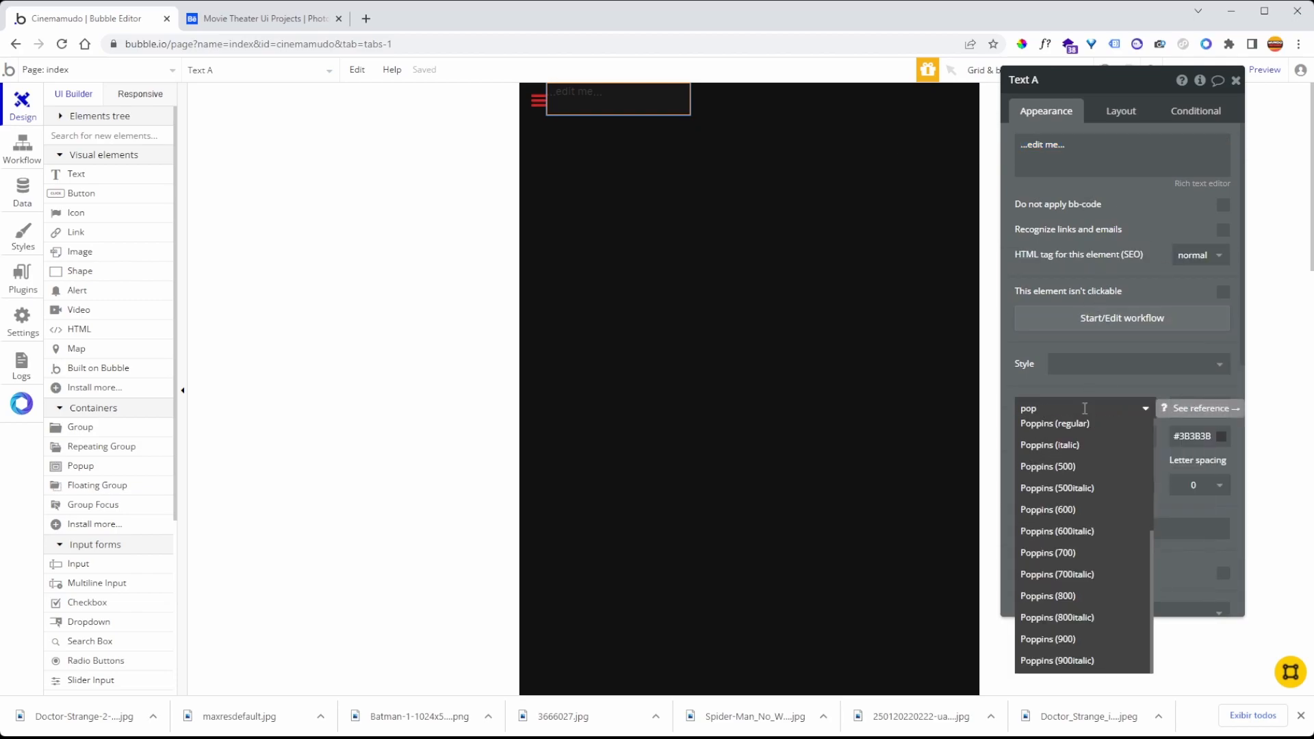
pyautogui.click(1090, 425)
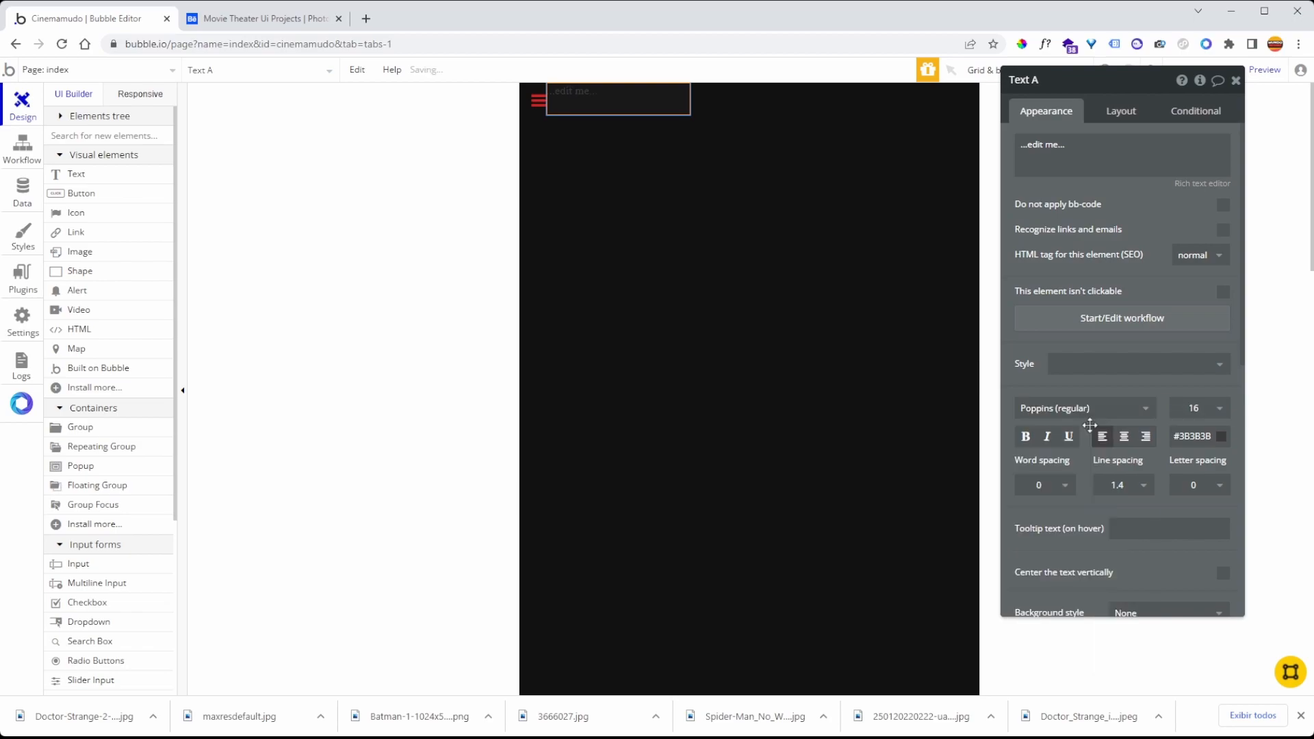
pyautogui.click(1210, 436)
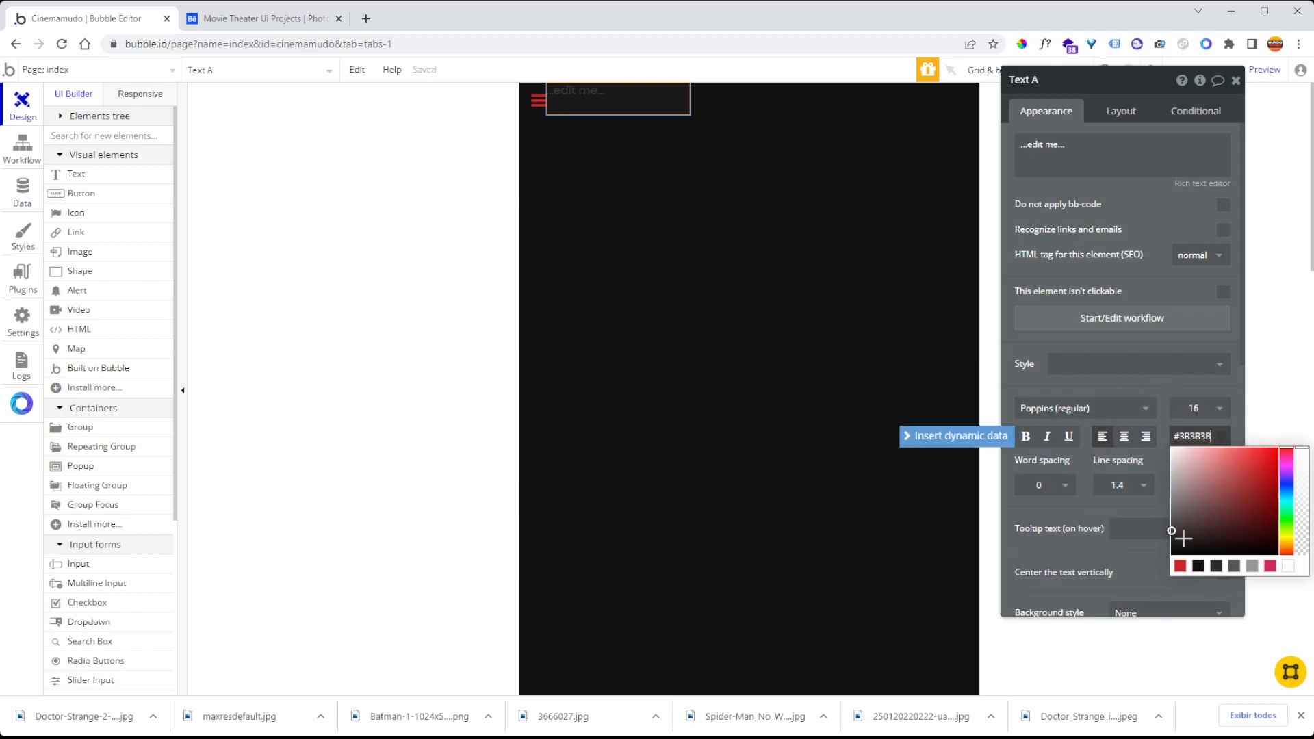
pyautogui.click(1180, 567)
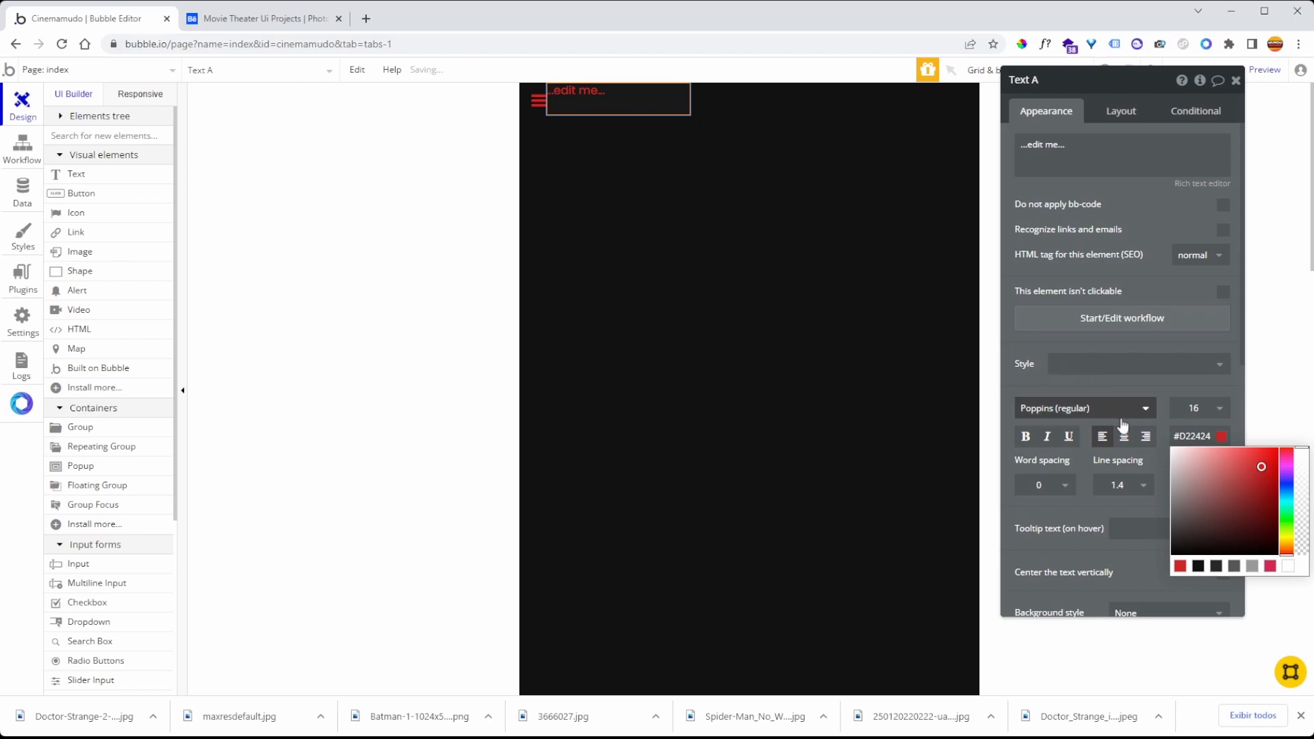
# Center the text element vertically in the top group, and center its text both horizontally and vertically.
pyautogui.click(1129, 111)
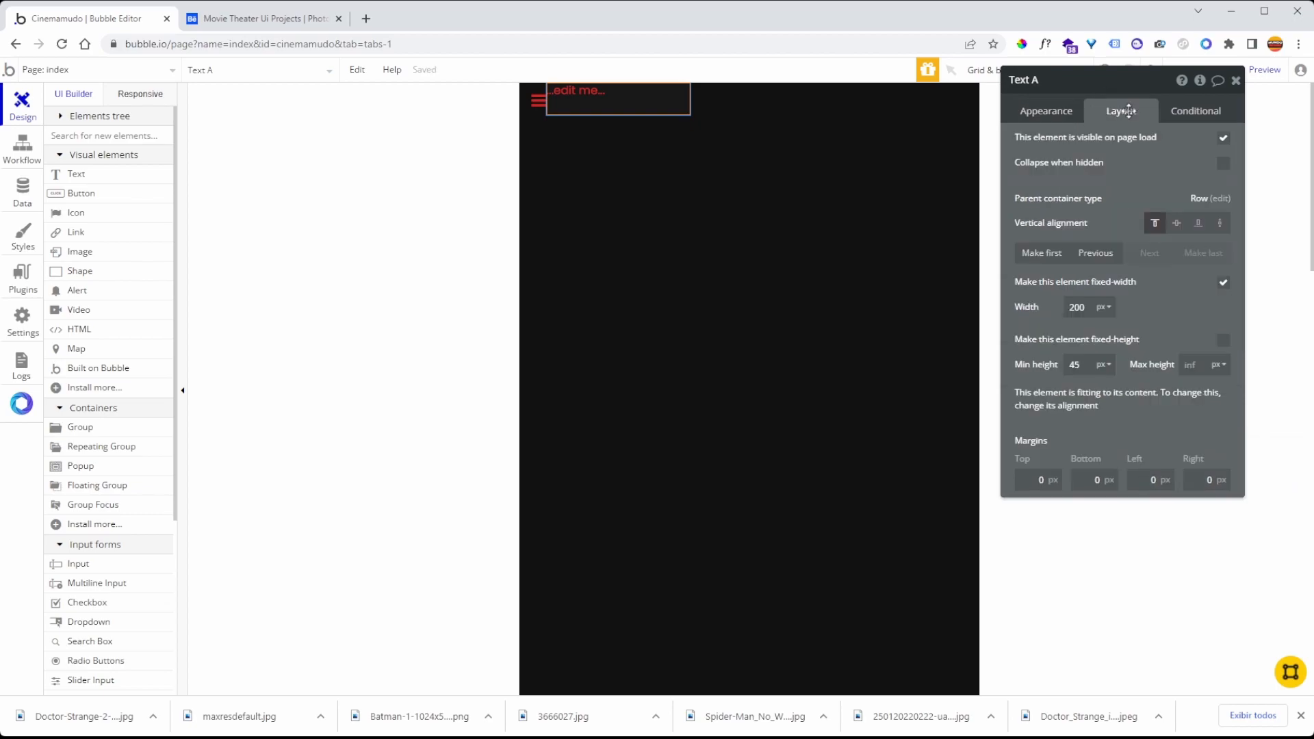
pyautogui.click(1177, 226)
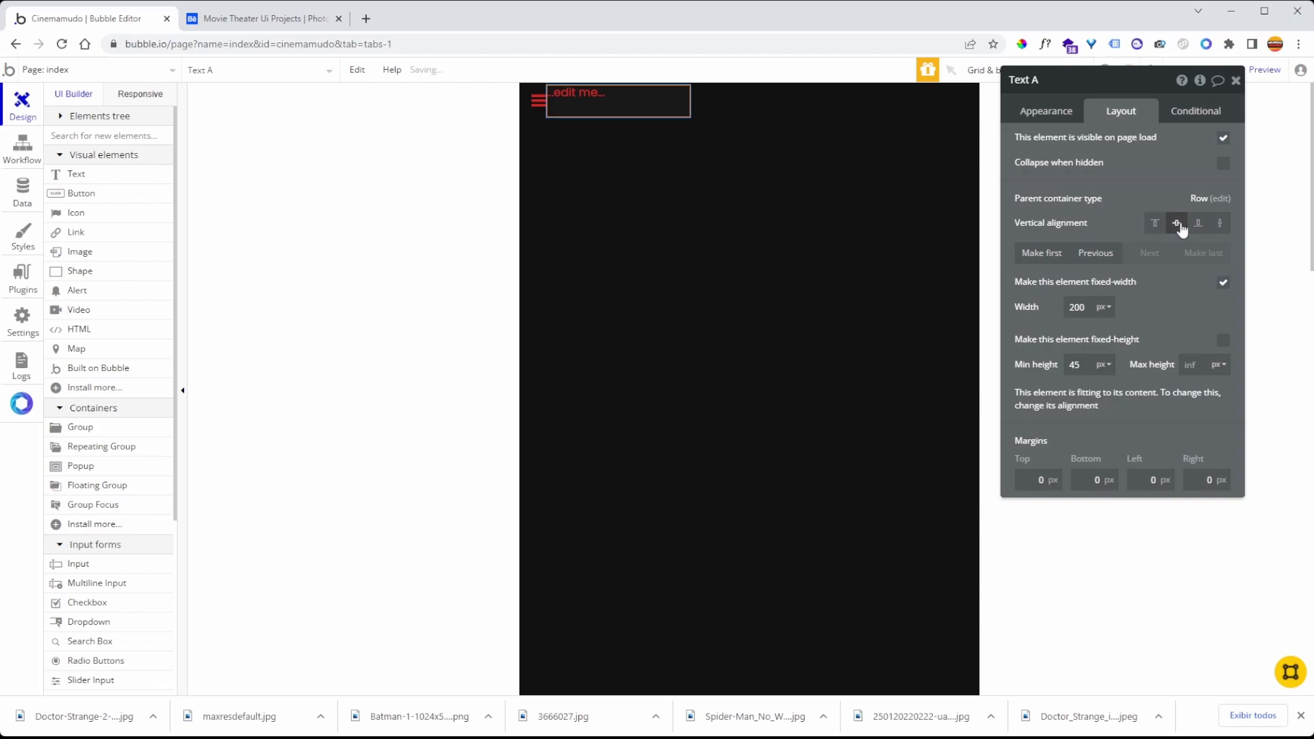
pyautogui.click(1046, 111)
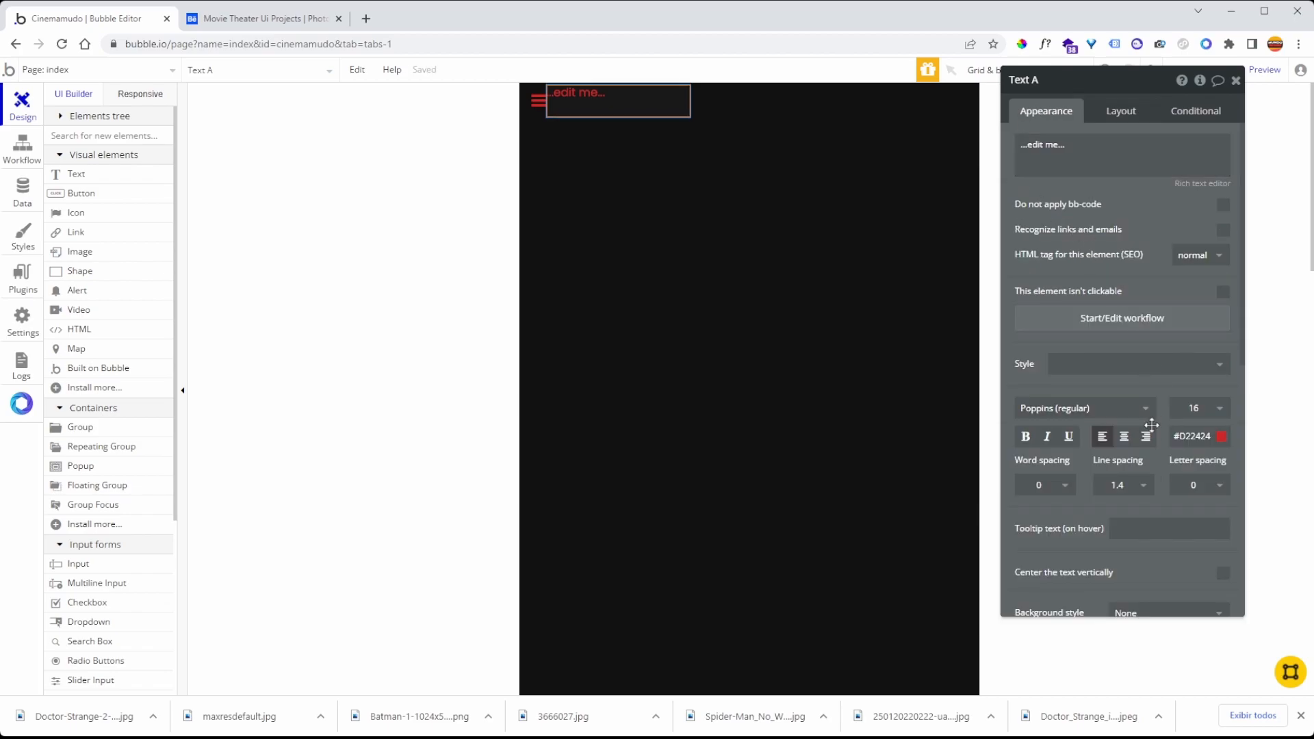
pyautogui.click(1125, 438)
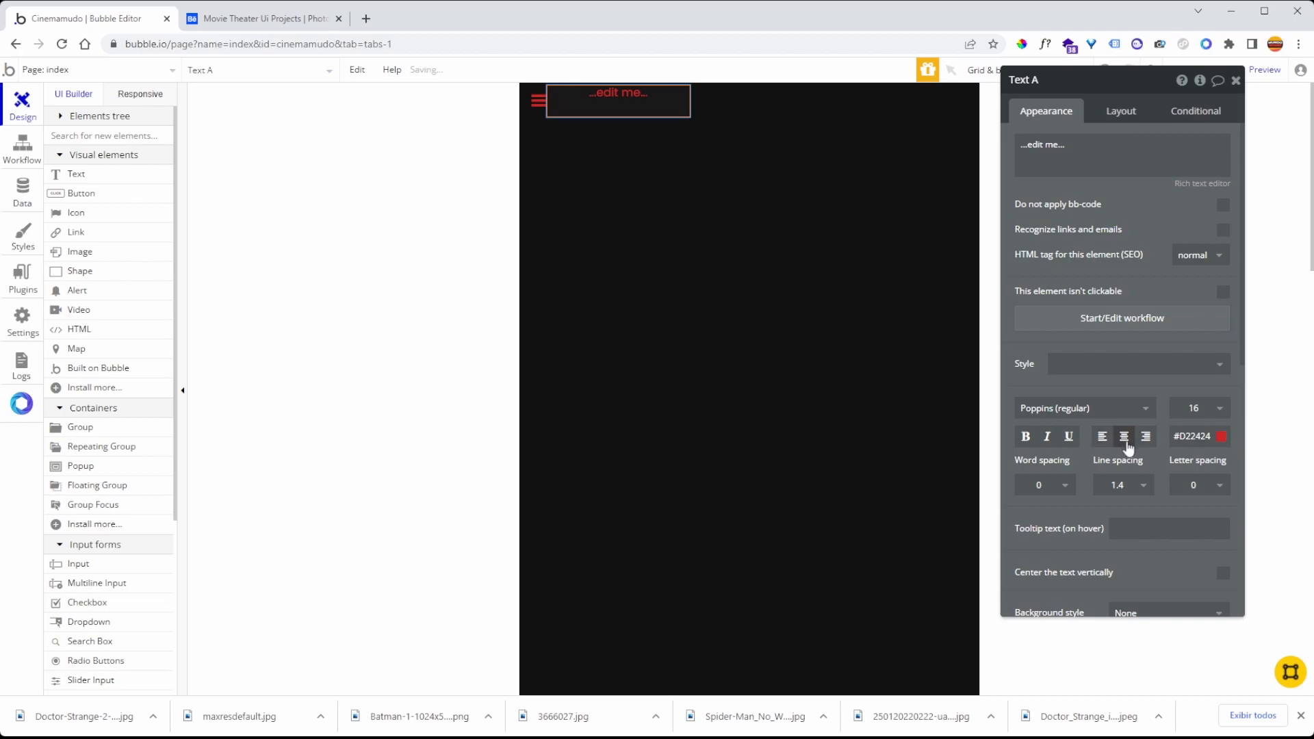
pyautogui.scroll(-1, 1163, 466)
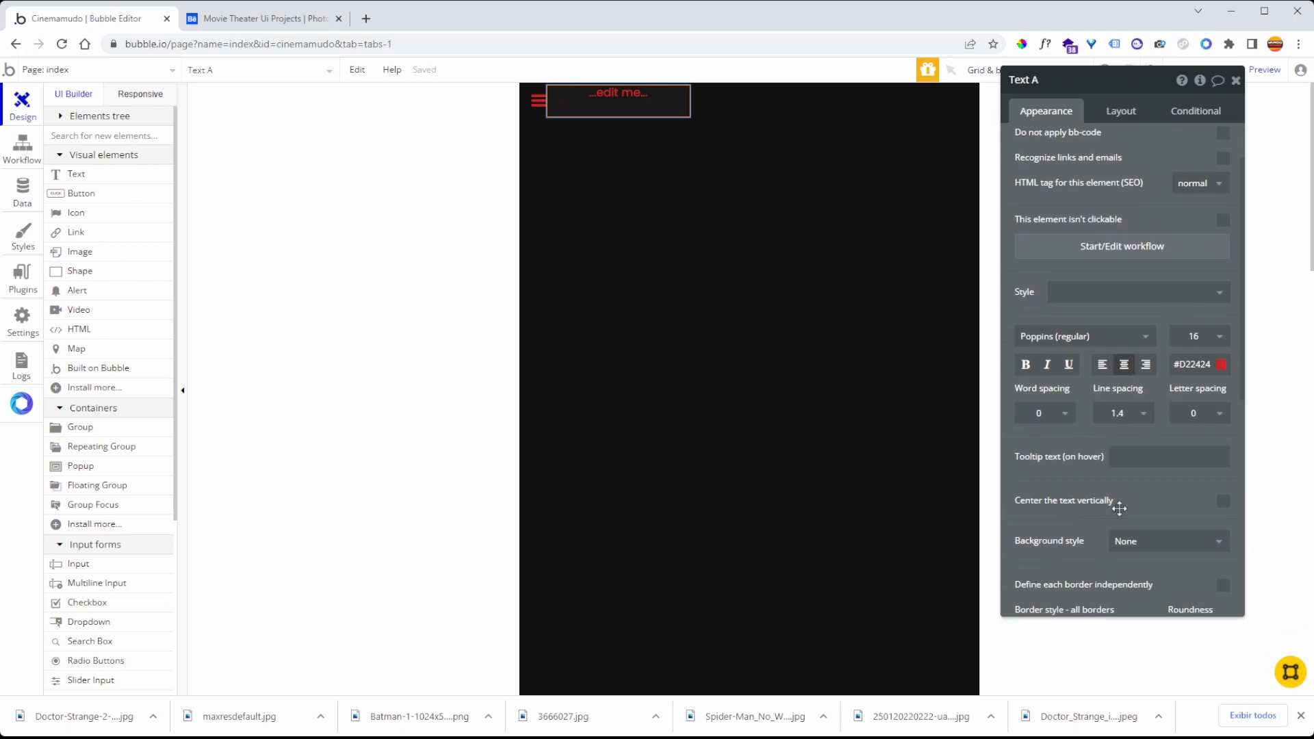
pyautogui.click(1222, 501)
# Select the top group and switch to the Behance design to check the header layout.
pyautogui.click(792, 111)
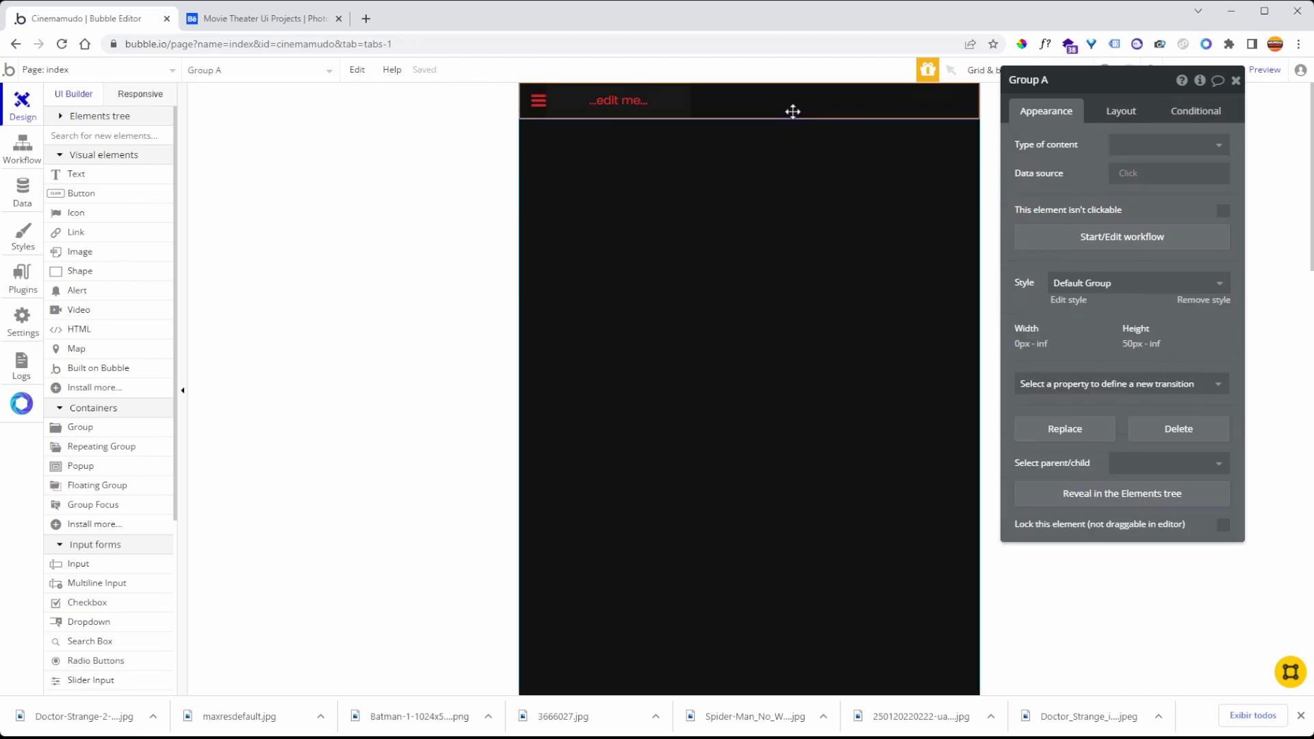
pyautogui.click(286, 25)
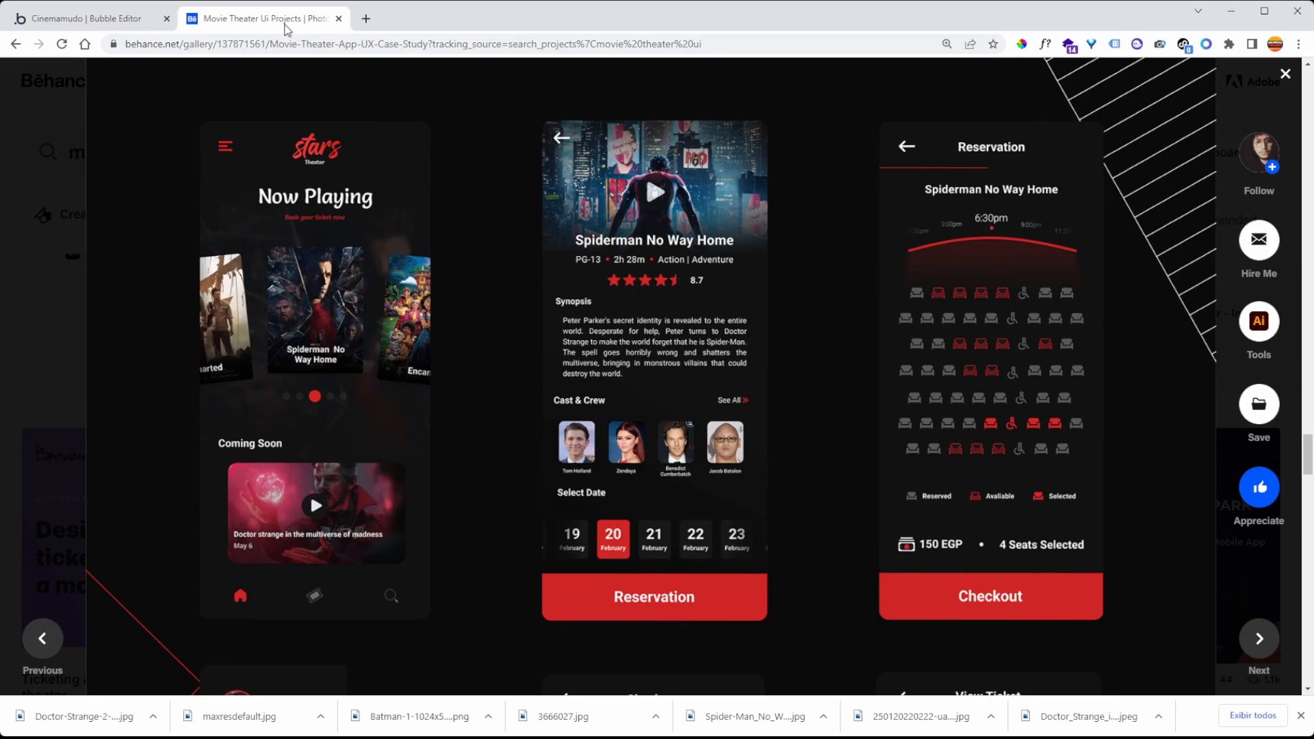